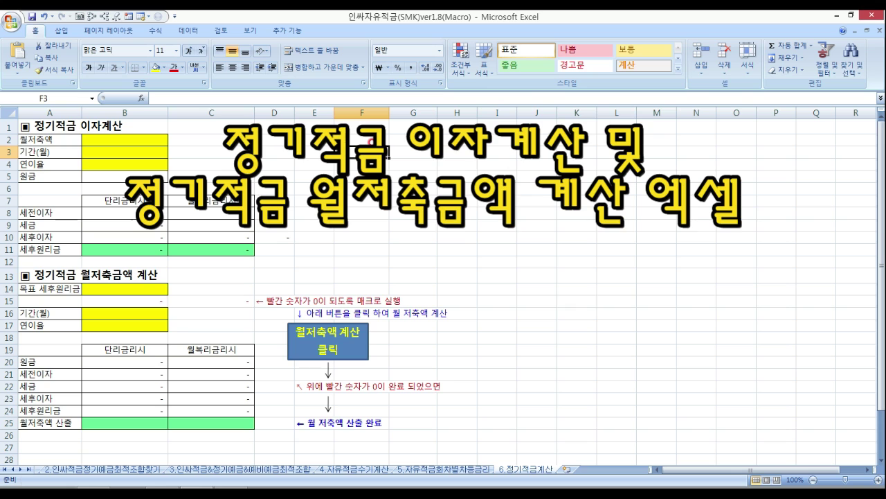
{"action": "left_click", "coordinate": [198, 148]}
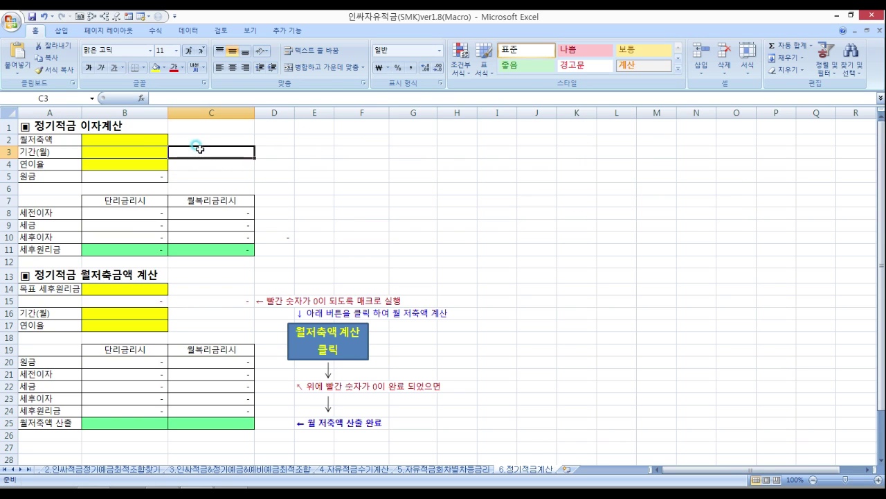
{"action": "left_click", "coordinate": [139, 141]}
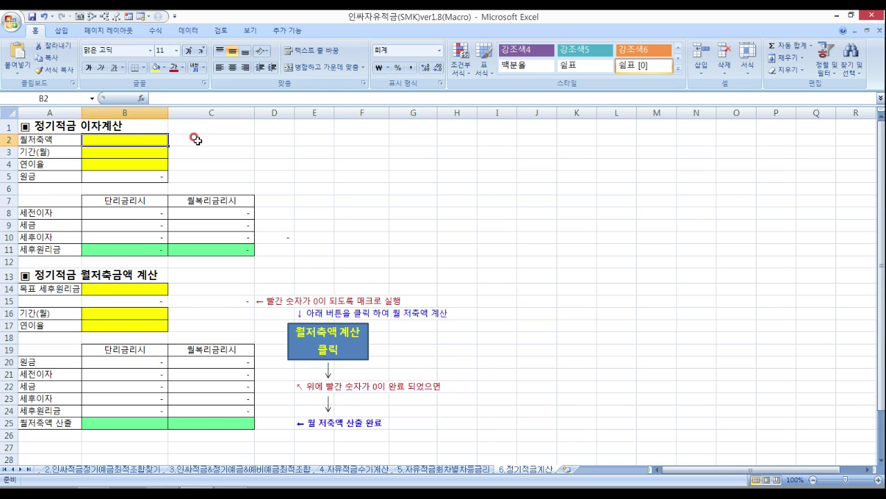
{"action": "left_click", "coordinate": [51, 127]}
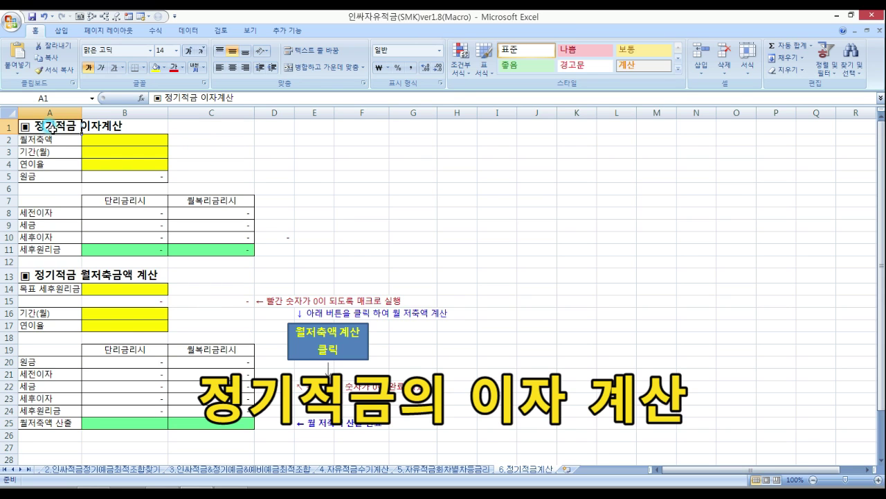
{"action": "left_click", "coordinate": [105, 128]}
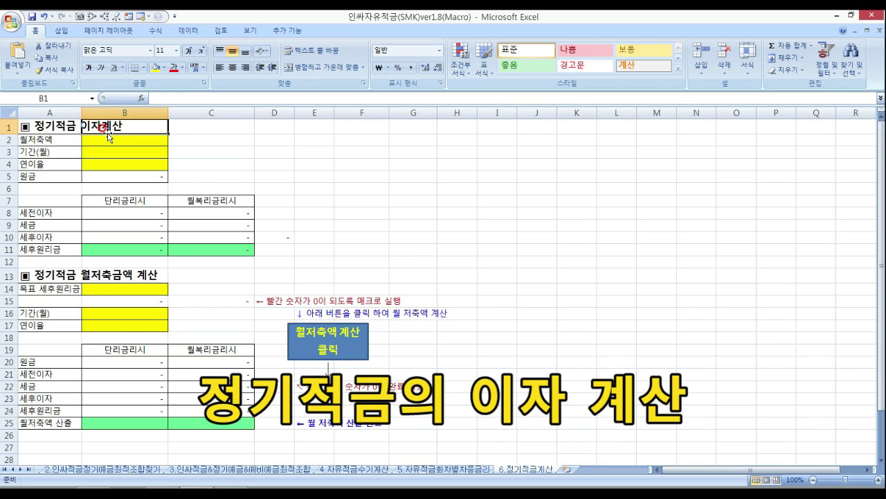
Enter a monthly savings amount (월저축액) of 1,000,000 in the 정기적금 이자계산 section.
{"action": "left_click", "coordinate": [113, 140]}
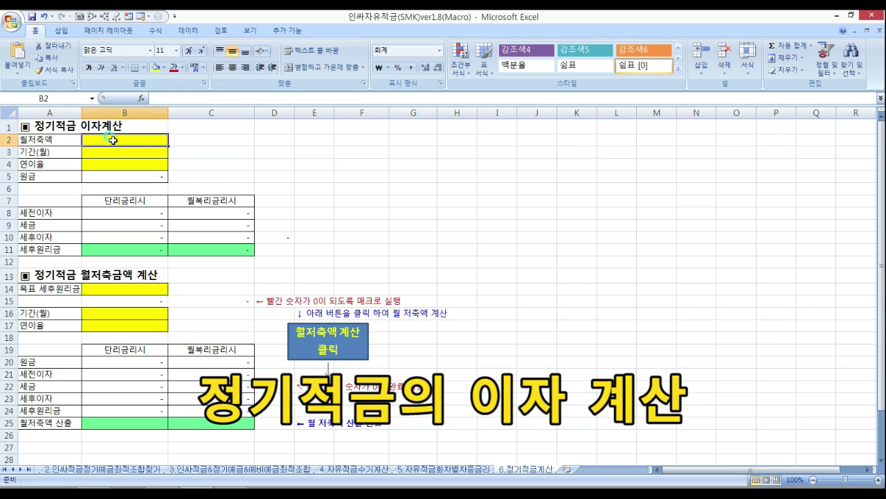
{"action": "left_click", "coordinate": [53, 140]}
{"action": "left_click", "coordinate": [121, 137]}
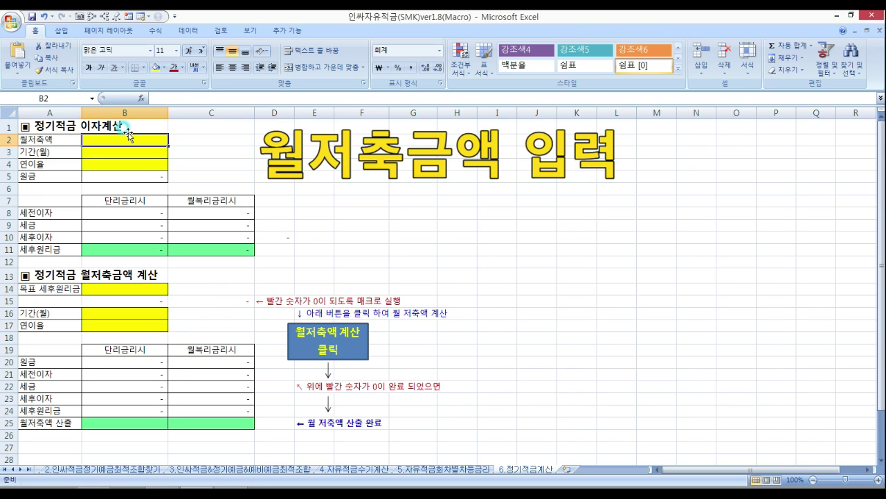
{"action": "type", "text": "1000000"}
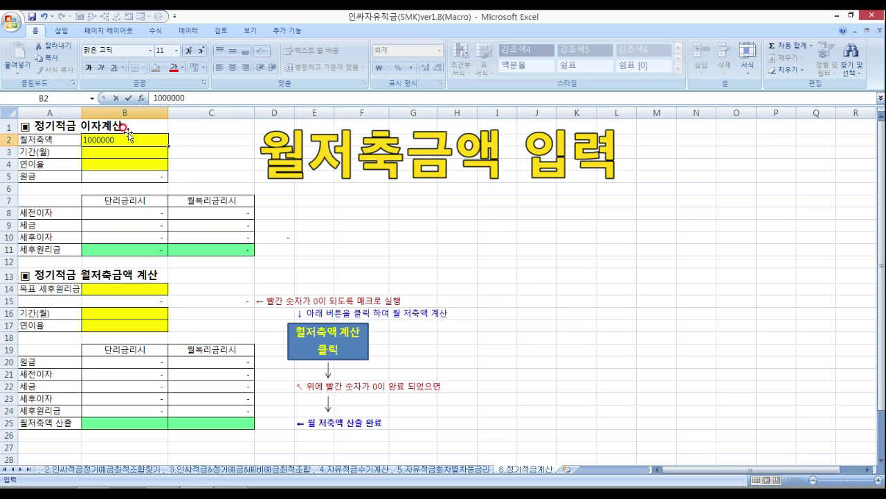
{"action": "key", "text": "Return"}
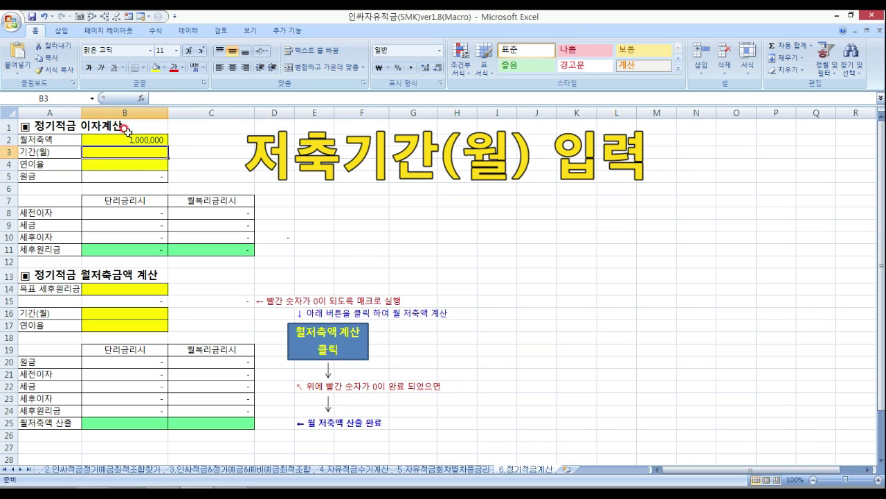
Set the savings period (기간) to 12 months and the annual interest rate (연이율) to 2.5%.
{"action": "type", "text": "12"}
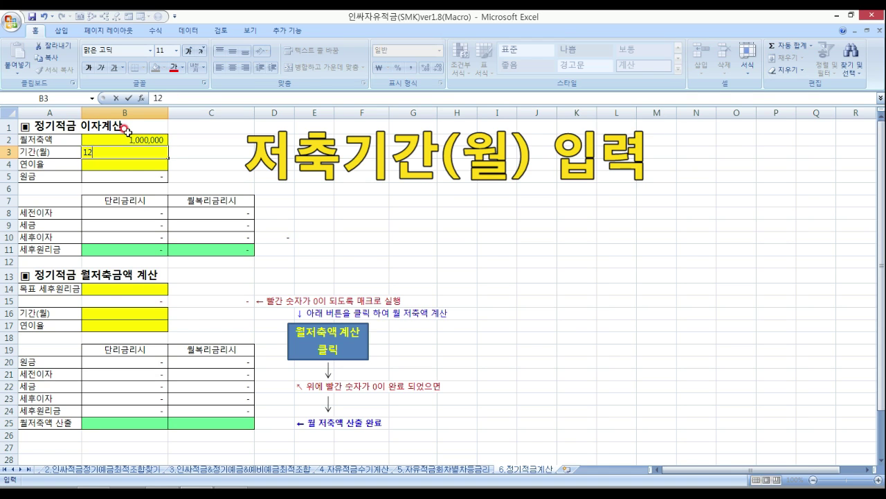
{"action": "key", "text": "Return"}
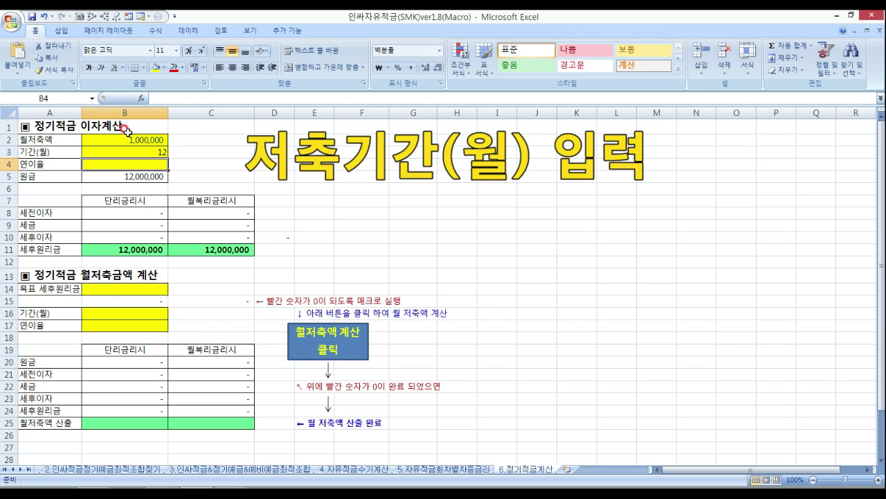
{"action": "type", "text": "2.5"}
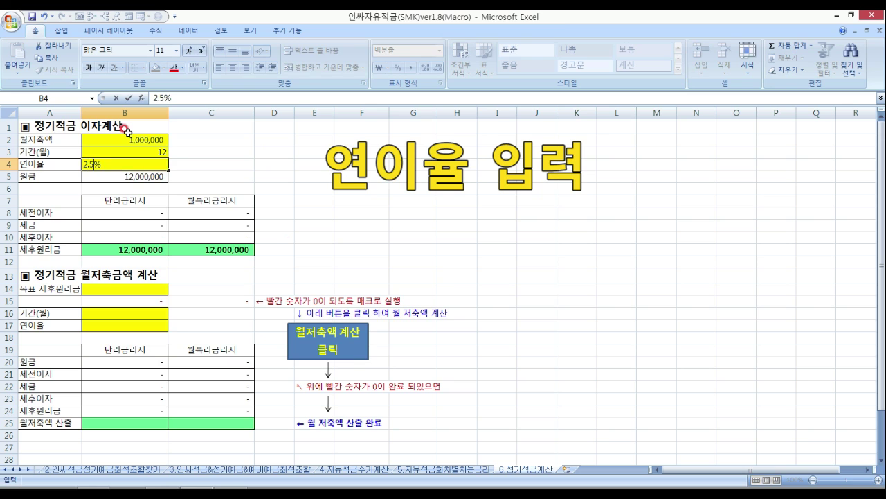
{"action": "key", "text": "Return"}
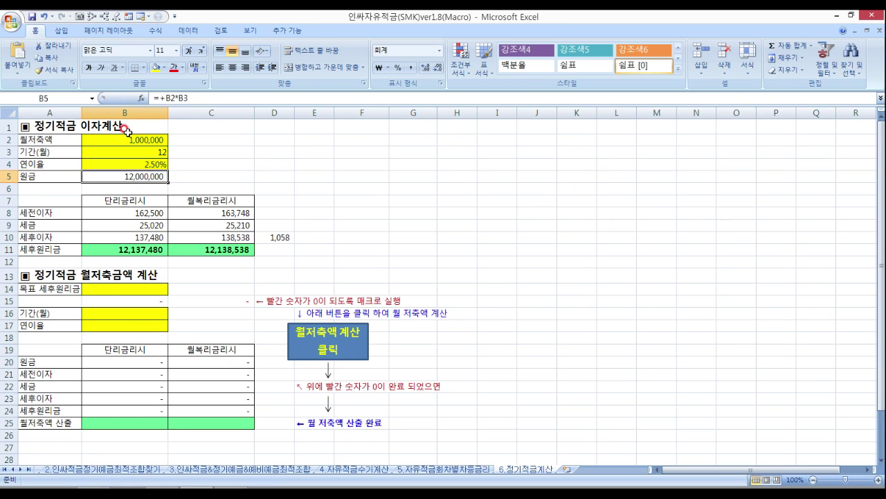
Examine the pre-tax interest, tax, after-tax interest and after-tax totals for simple and monthly compound interest in rows 8 to 11.
{"action": "key", "text": "Down"}
{"action": "key", "text": "Down"}
{"action": "key", "text": "Down"}
{"action": "key", "text": "Down"}
{"action": "key", "text": "Down"}
{"action": "key", "text": "Down"}
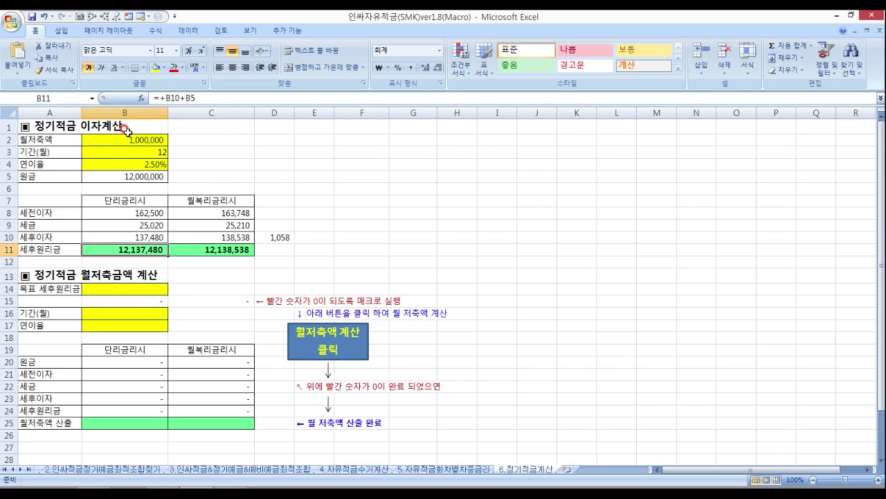
{"action": "key", "text": "Right"}
{"action": "key", "text": "Left"}
{"action": "key", "text": "Up"}
{"action": "key", "text": "Up"}
{"action": "key", "text": "Up"}
{"action": "key", "text": "Up"}
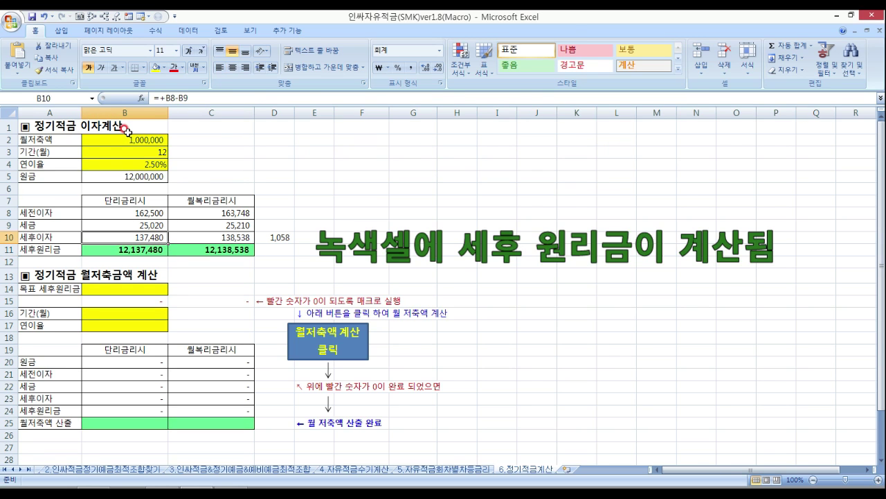
{"action": "key", "text": "Down"}
{"action": "key", "text": "Down"}
{"action": "key", "text": "Down"}
{"action": "key", "text": "Down"}
{"action": "key", "text": "Up"}
{"action": "key", "text": "Up"}
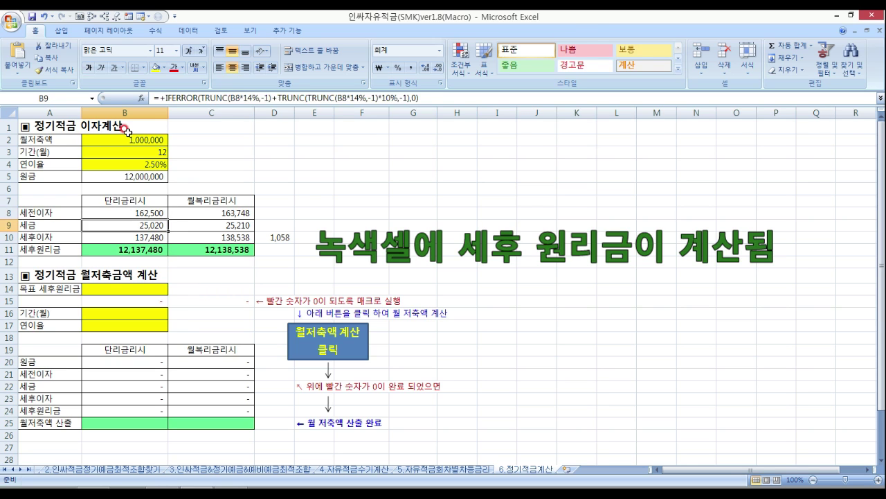
{"action": "key", "text": "Up"}
{"action": "key", "text": "Up"}
{"action": "key", "text": "Right"}
{"action": "key", "text": "Down"}
{"action": "key", "text": "Down"}
{"action": "key", "text": "Down"}
{"action": "key", "text": "Down"}
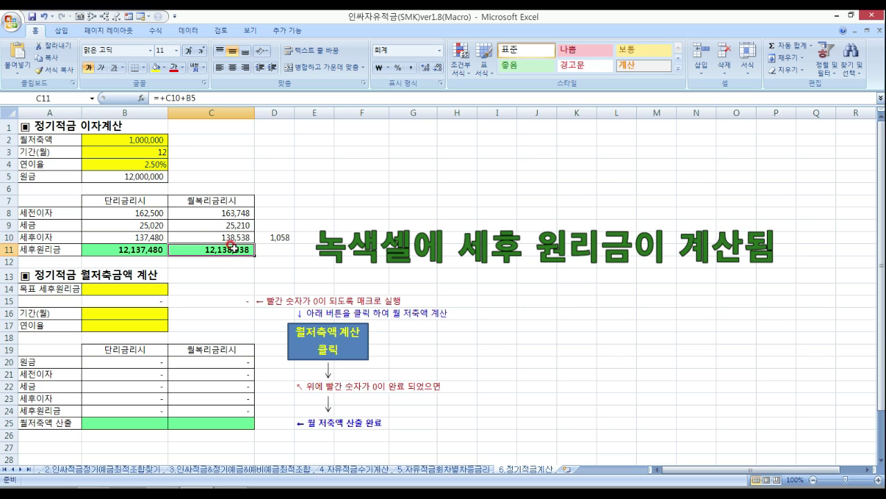
Review the three yellow input cells, the principal, and the after-tax interest and total for both interest methods.
{"action": "left_click", "coordinate": [152, 141]}
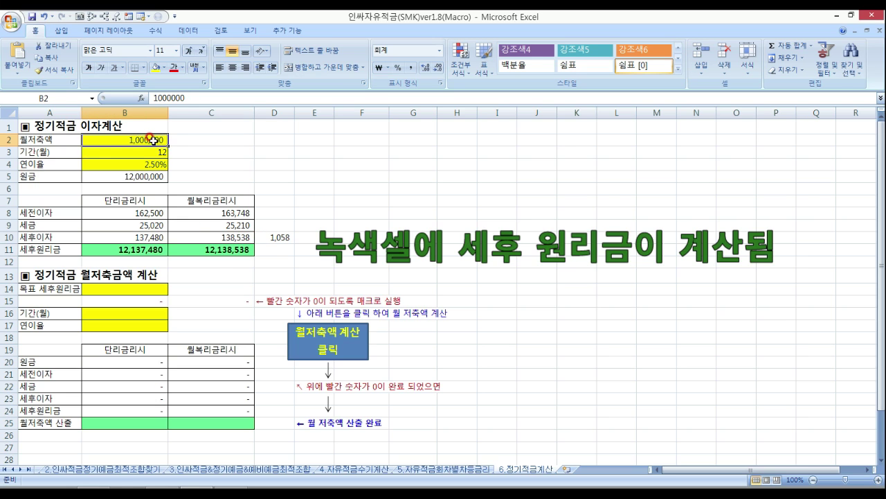
{"action": "left_click_drag", "start_coordinate": [153, 140], "coordinate": [151, 162]}
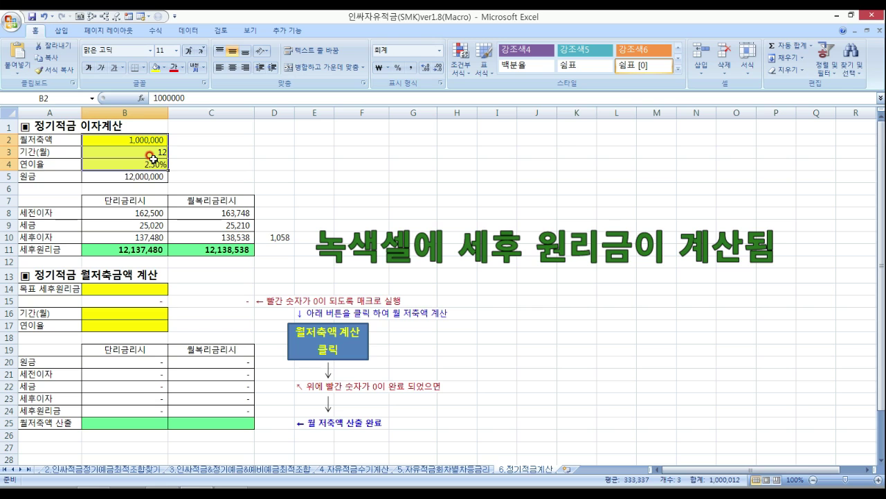
{"action": "left_click", "coordinate": [151, 176]}
{"action": "left_click", "coordinate": [148, 213]}
{"action": "left_click", "coordinate": [149, 225]}
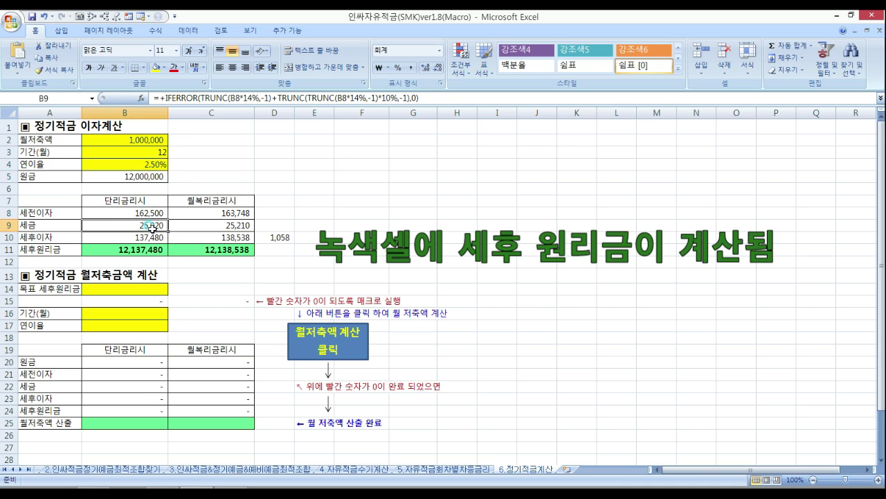
{"action": "left_click", "coordinate": [151, 234]}
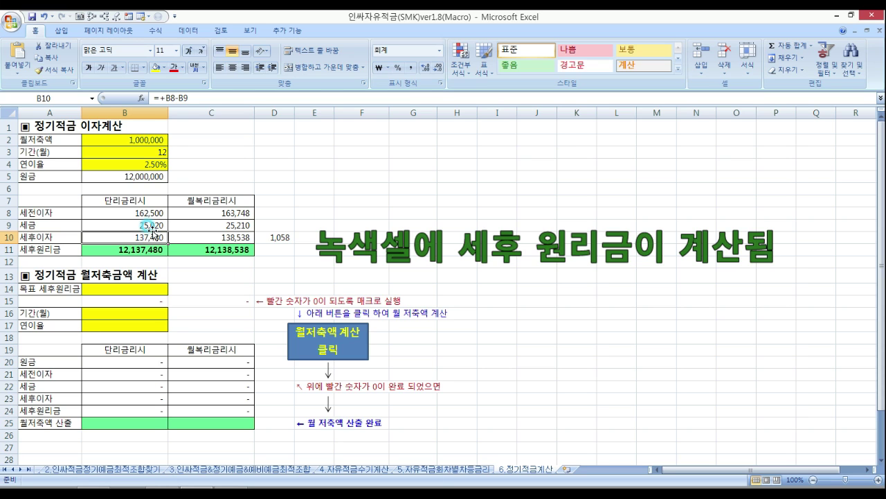
{"action": "left_click", "coordinate": [199, 233]}
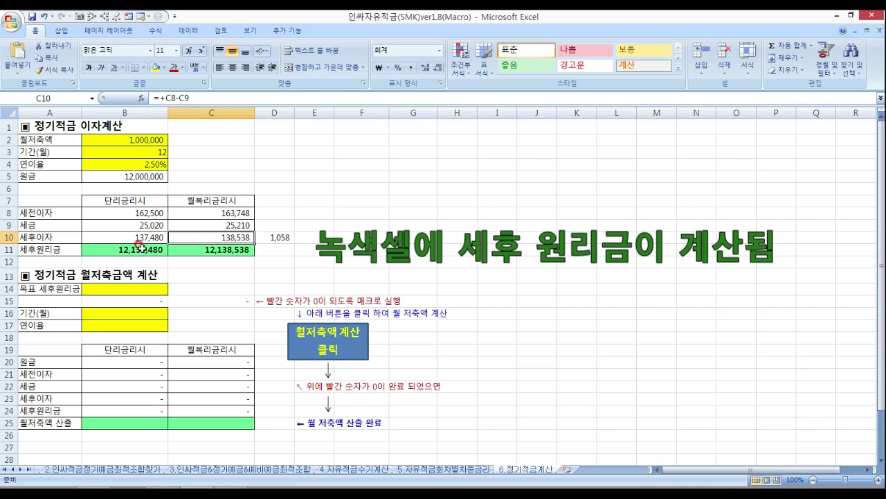
{"action": "left_click_drag", "start_coordinate": [139, 248], "coordinate": [216, 255]}
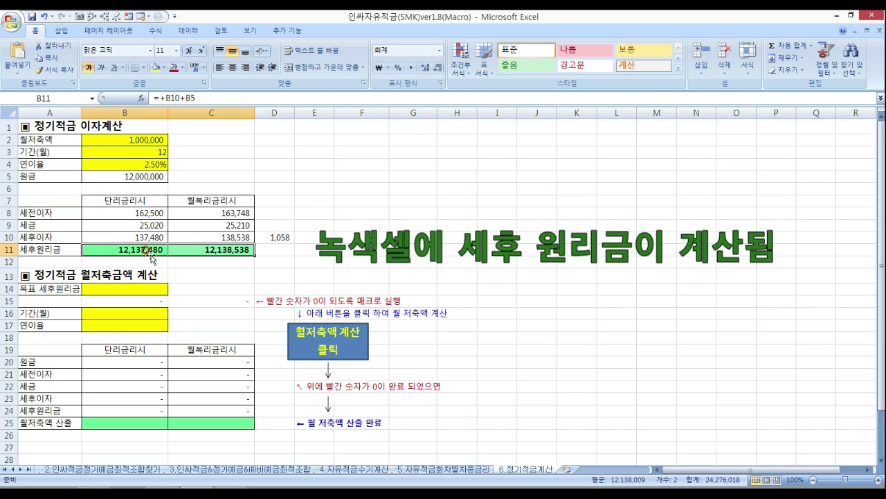
{"action": "left_click", "coordinate": [199, 248]}
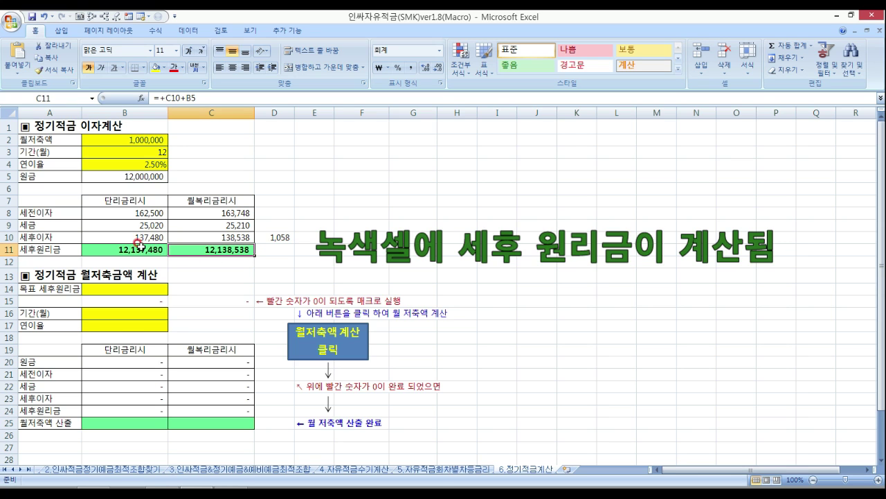
{"action": "left_click", "coordinate": [138, 244]}
Check how the deposit inputs feed the simple-interest (단리금리시) formulas for interest, tax, after-tax interest and total.
{"action": "left_click", "coordinate": [146, 140]}
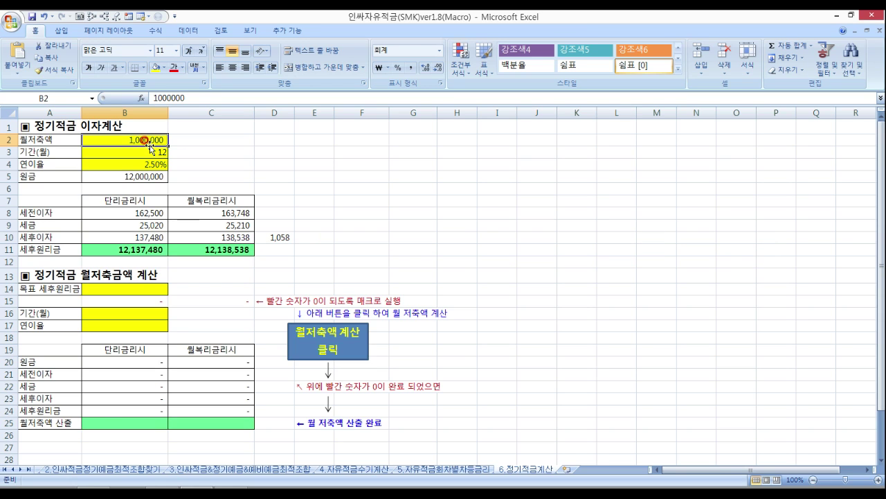
{"action": "left_click", "coordinate": [150, 151]}
{"action": "left_click", "coordinate": [151, 162]}
{"action": "left_click", "coordinate": [150, 161]}
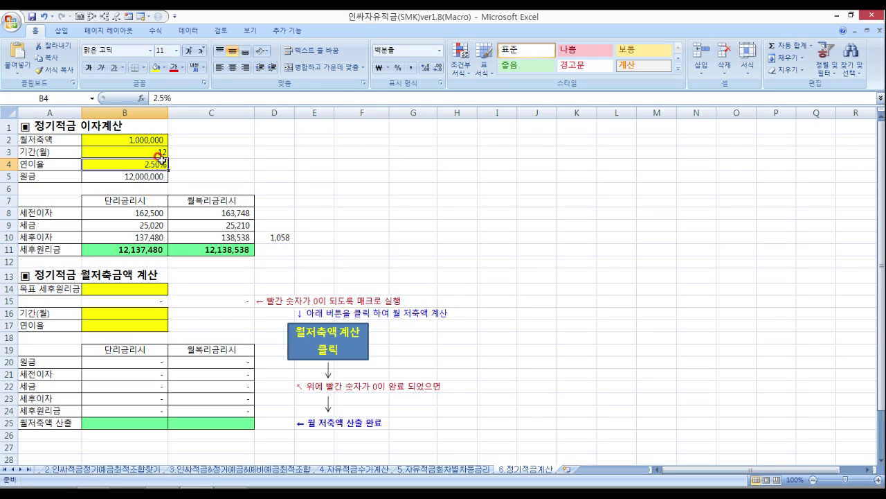
{"action": "left_click", "coordinate": [151, 212]}
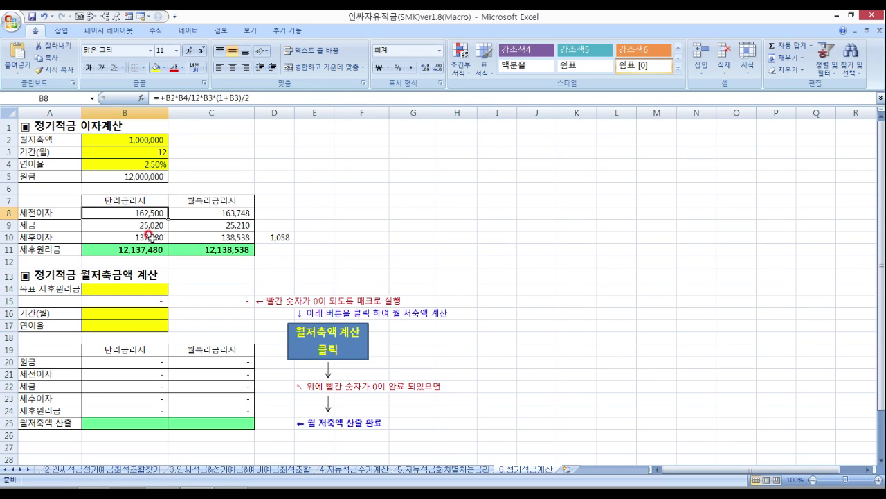
{"action": "left_click", "coordinate": [153, 227]}
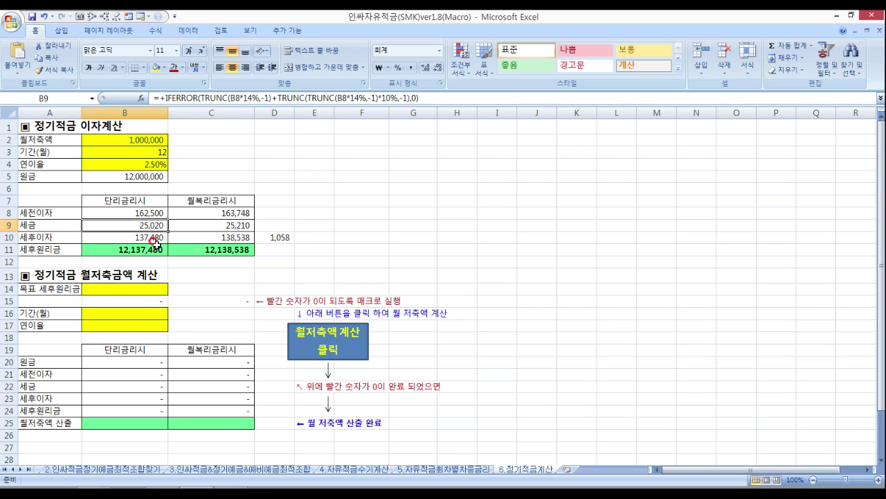
{"action": "left_click", "coordinate": [155, 239]}
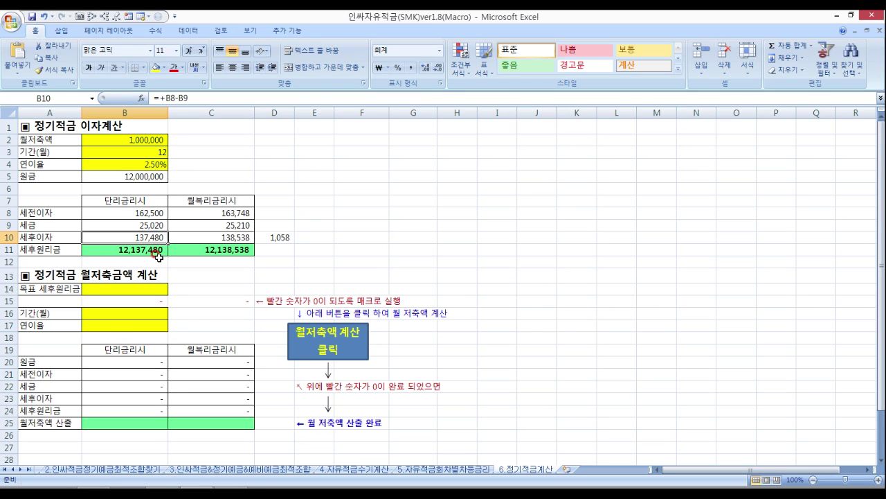
{"action": "left_click", "coordinate": [161, 254]}
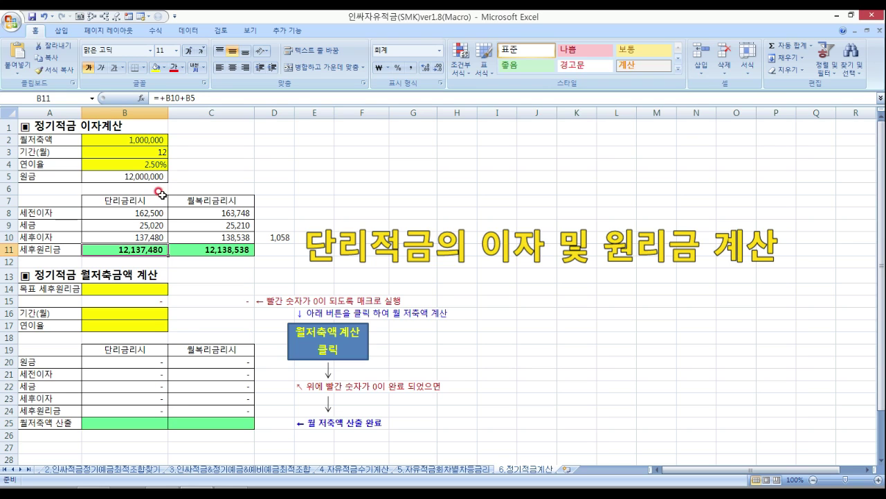
{"action": "left_click", "coordinate": [164, 196]}
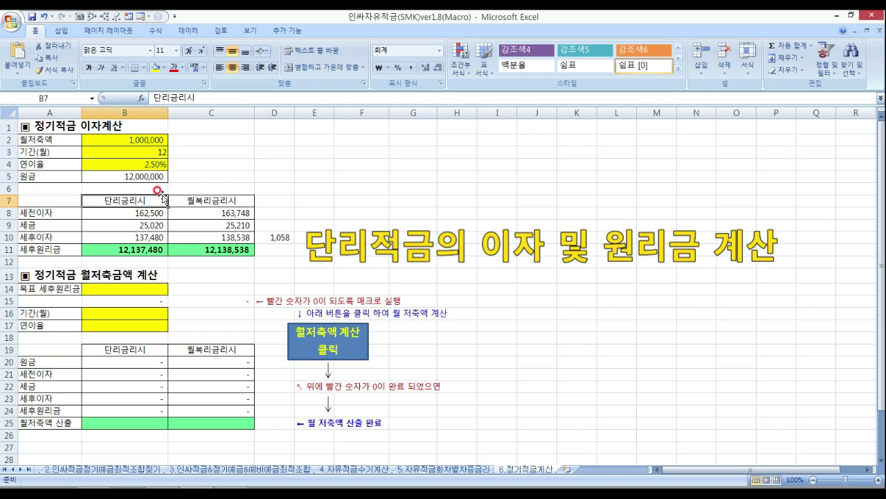
Inspect the monthly compound (월복리금리시) interest formula and compare its after-tax interest with simple interest using the difference in D10.
{"action": "left_click", "coordinate": [194, 202]}
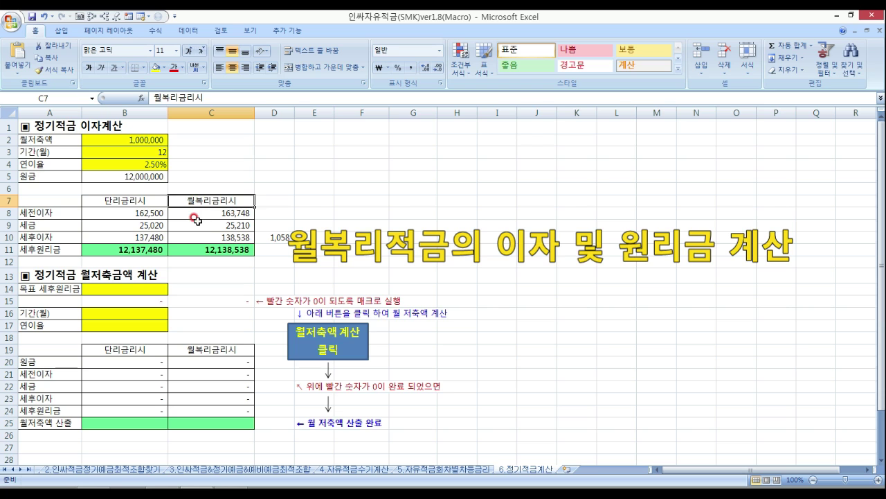
{"action": "left_click", "coordinate": [202, 218]}
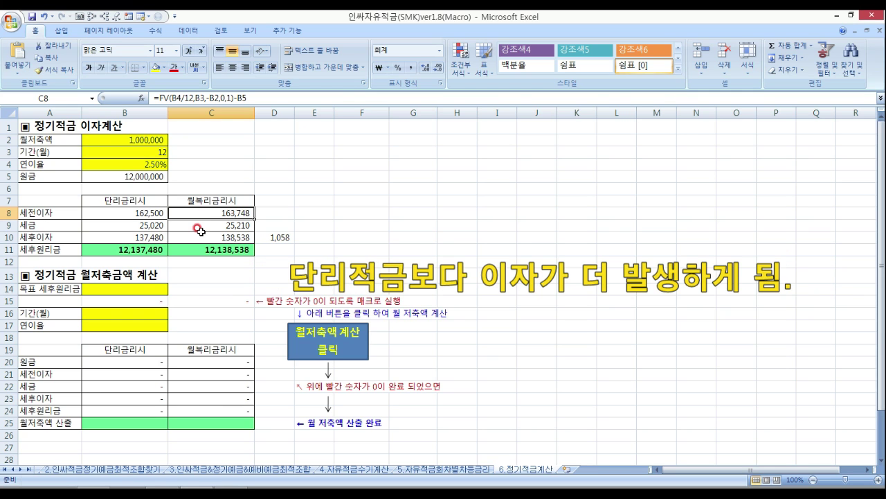
{"action": "left_click", "coordinate": [144, 238]}
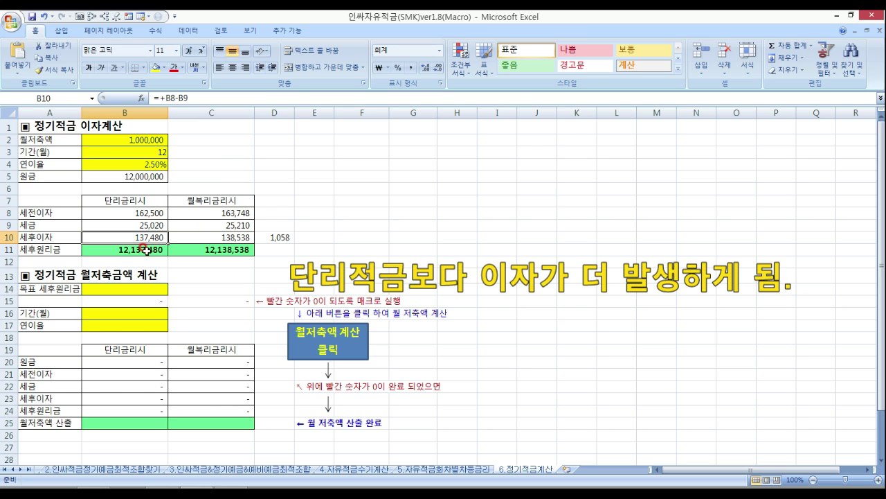
{"action": "left_click", "coordinate": [191, 237]}
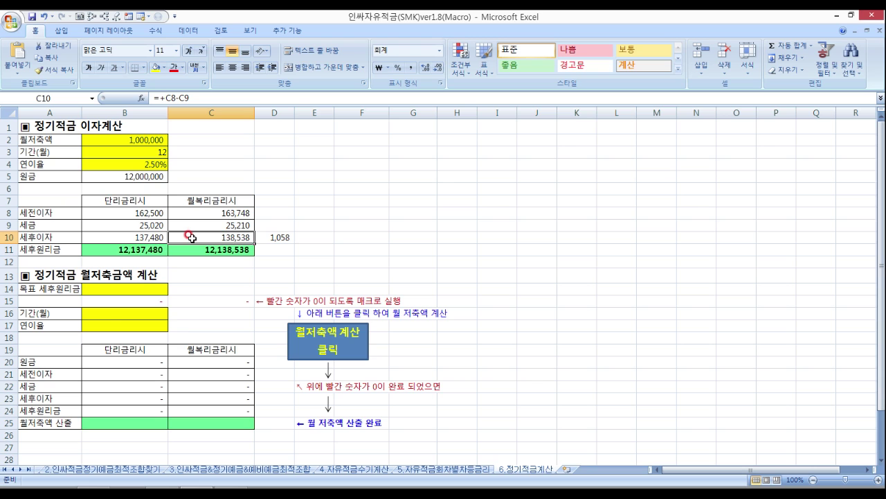
{"action": "left_click", "coordinate": [263, 238]}
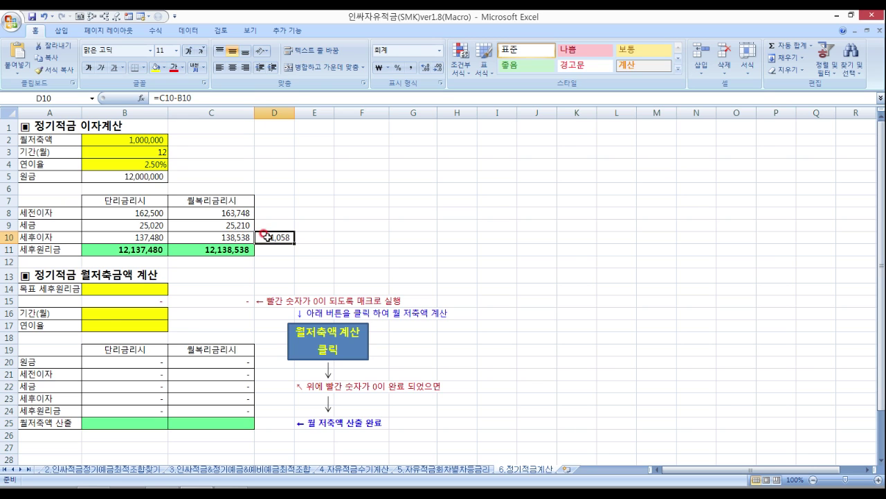
{"action": "double_click", "coordinate": [262, 238]}
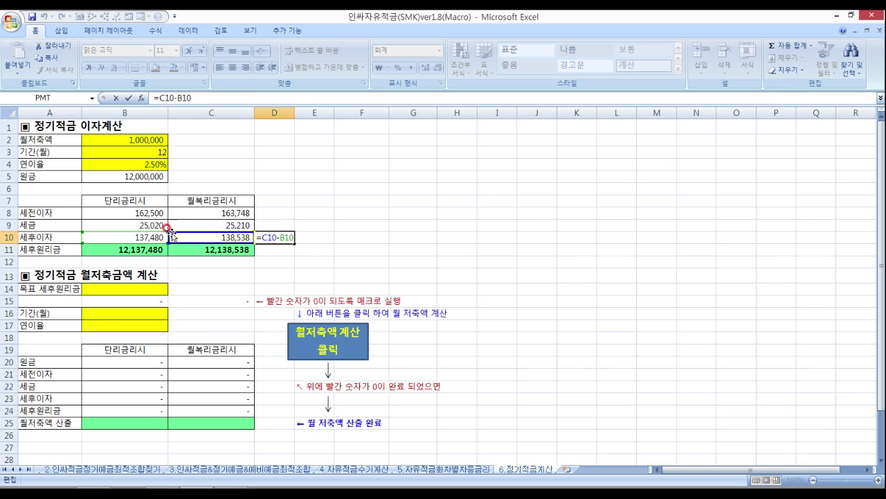
{"action": "key", "text": "Return"}
{"action": "type", "text": "+"}
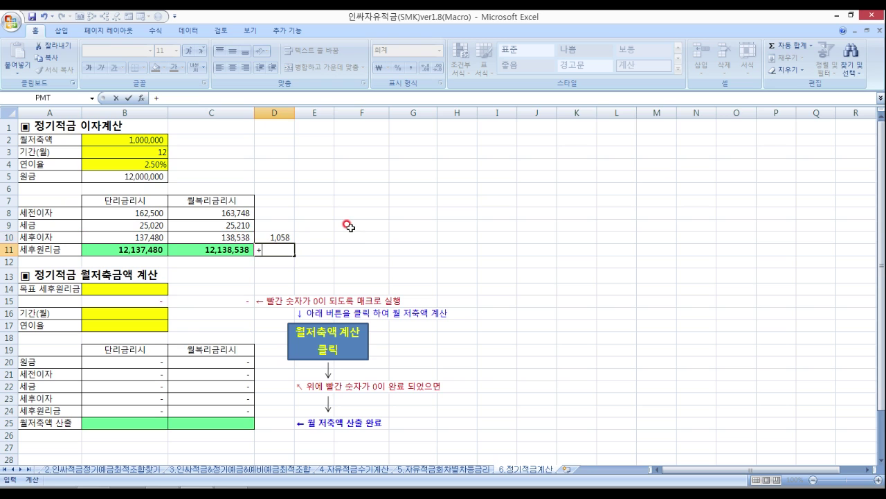
{"action": "key", "text": "BackSpace"}
{"action": "key", "text": "Return"}
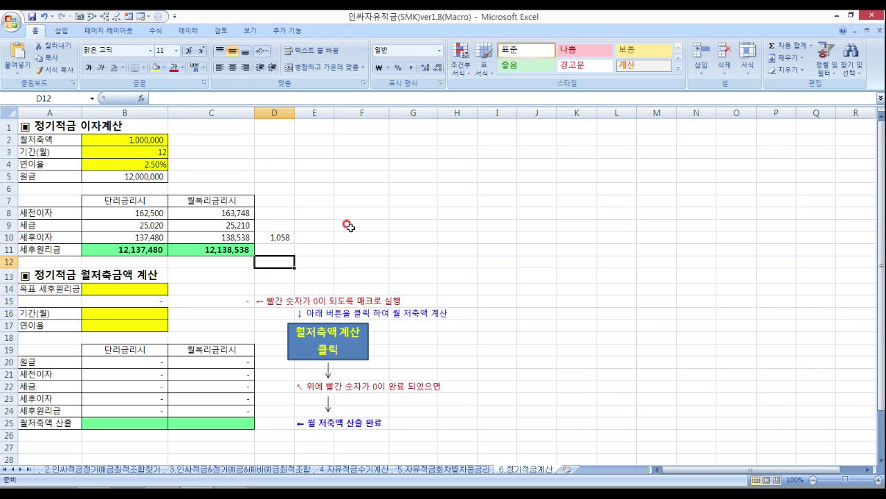
Review the after-tax interest difference in D10 and the monthly compound (월복리금리시) after-tax interest and total.
{"action": "key", "text": "Up"}
{"action": "key", "text": "Up"}
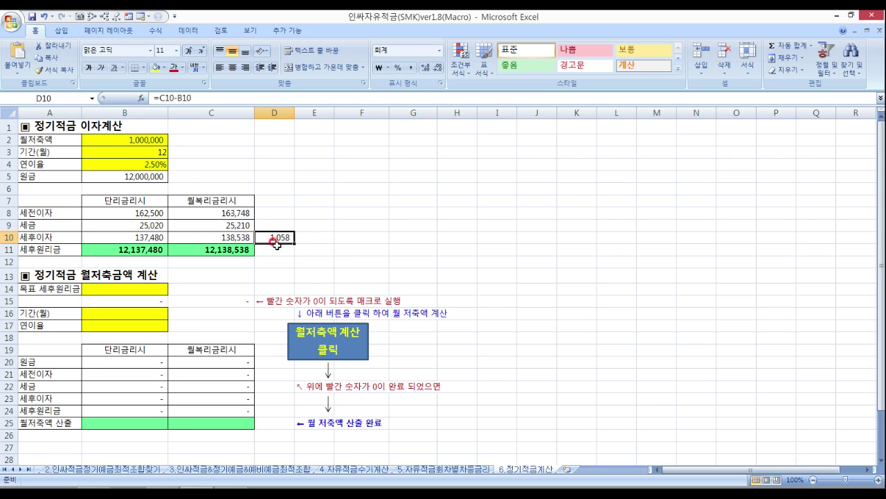
{"action": "left_click", "coordinate": [220, 204]}
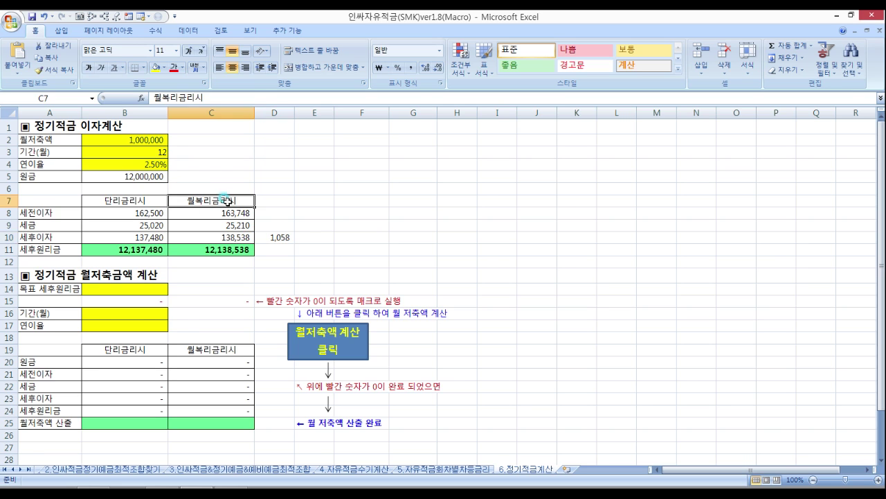
{"action": "left_click", "coordinate": [219, 238]}
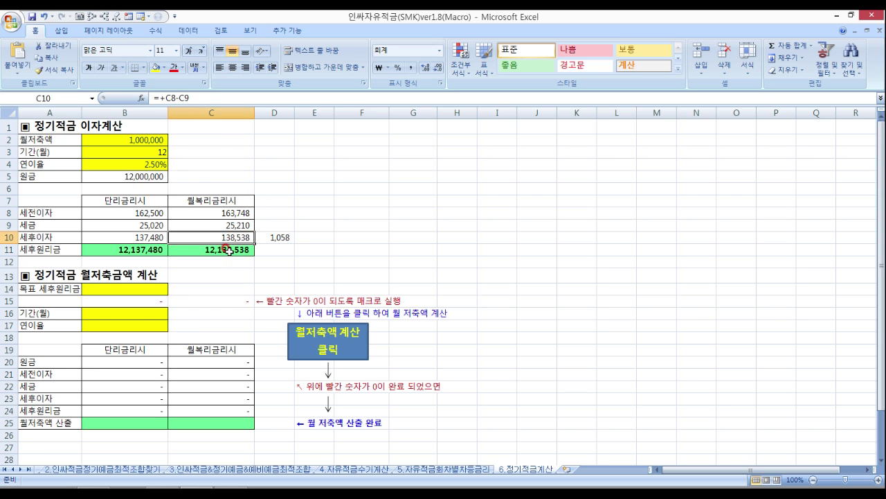
{"action": "left_click", "coordinate": [226, 253]}
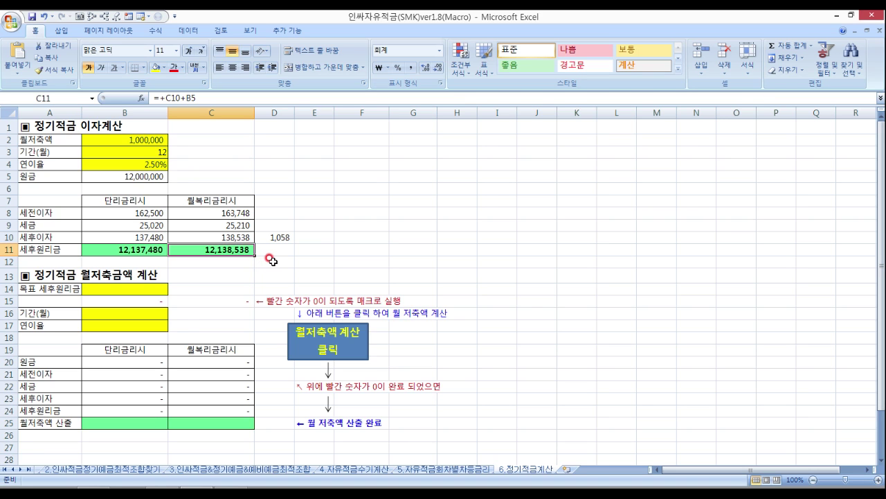
Look over the monthly savings calculation section (월저축금액 계산), from its yellow input cells to the green result cells B25:C25.
{"action": "left_click", "coordinate": [104, 276]}
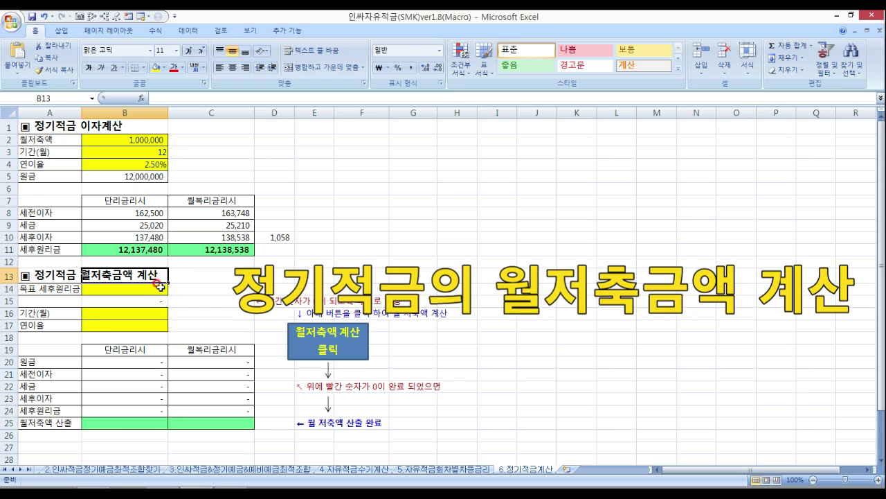
{"action": "left_click", "coordinate": [161, 287]}
{"action": "left_click", "coordinate": [161, 287]}
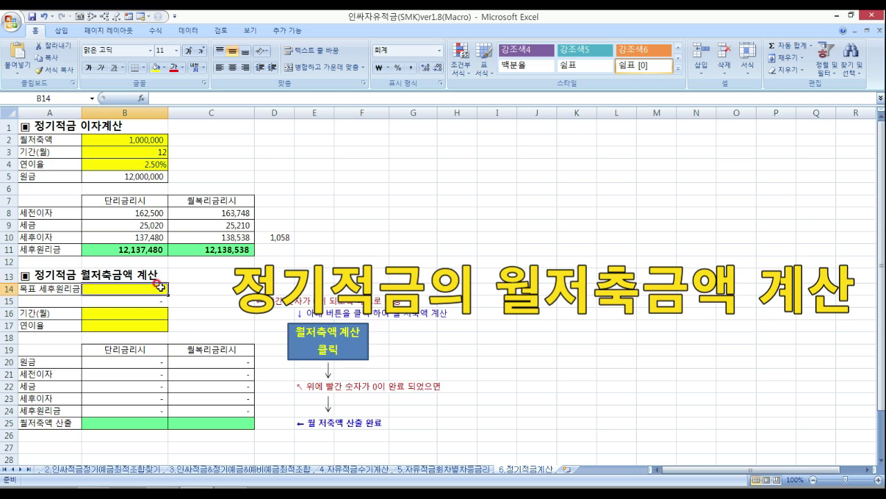
{"action": "left_click", "coordinate": [151, 327]}
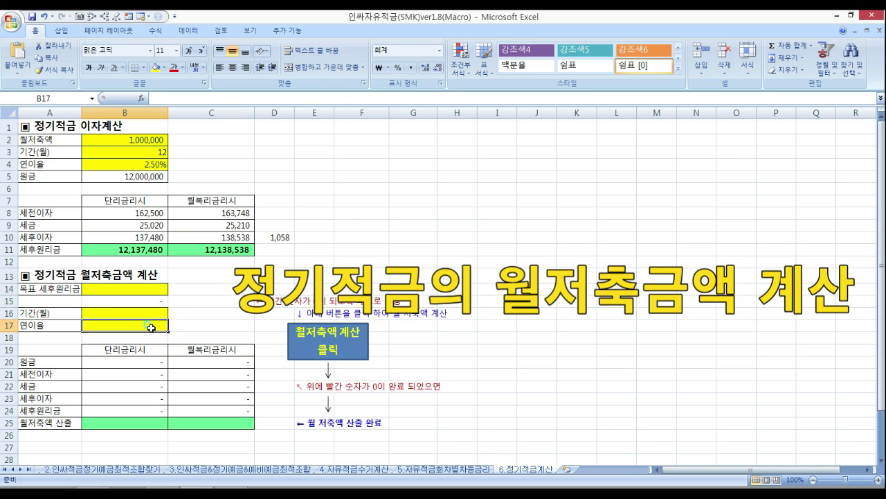
{"action": "left_click", "coordinate": [150, 427]}
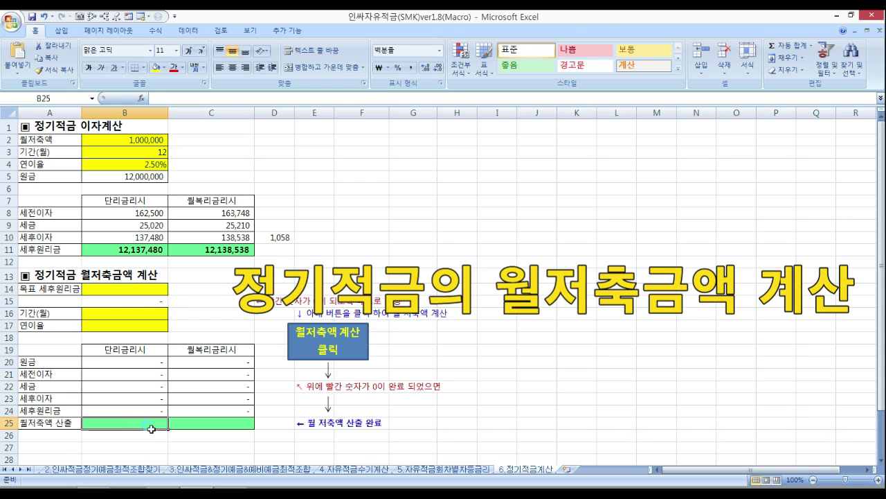
{"action": "left_click_drag", "start_coordinate": [151, 429], "coordinate": [226, 419]}
Enter a target after-tax total of 100000000, a period of 36 months and an annual rate of 2.5% in B14, B16 and B17.
{"action": "left_click", "coordinate": [121, 288]}
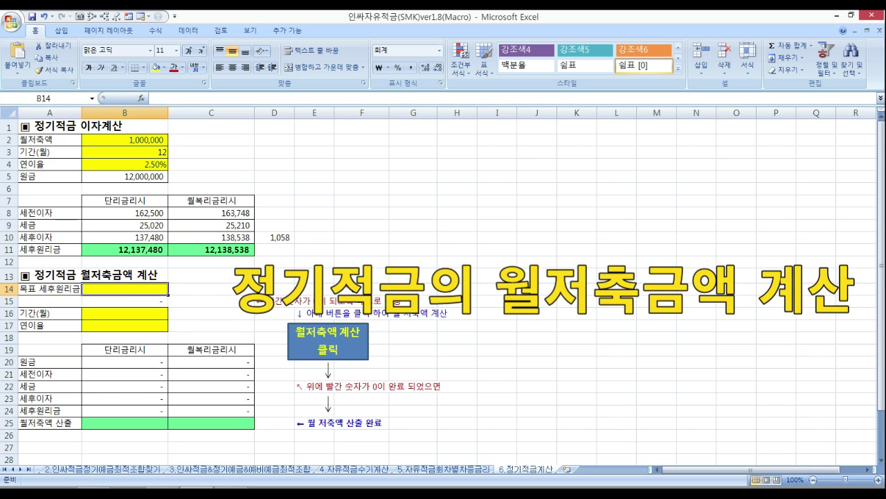
{"action": "type", "text": "100"}
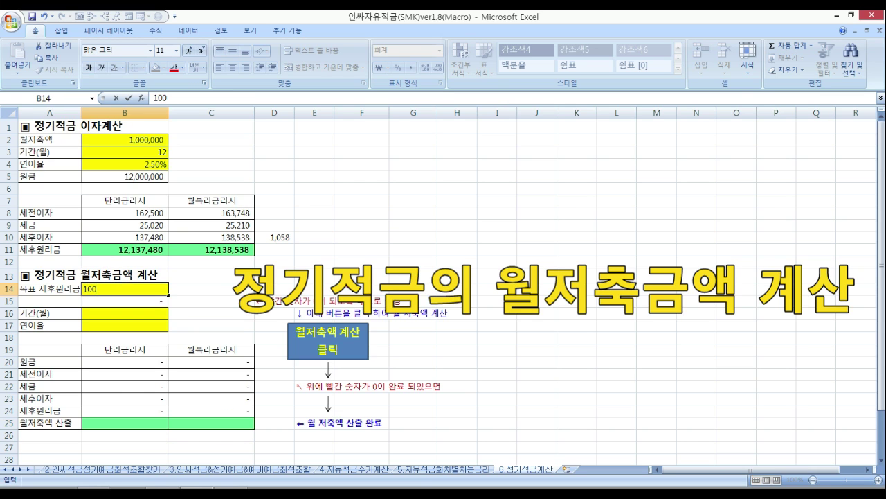
{"action": "type", "text": "000000"}
{"action": "key", "text": "Return"}
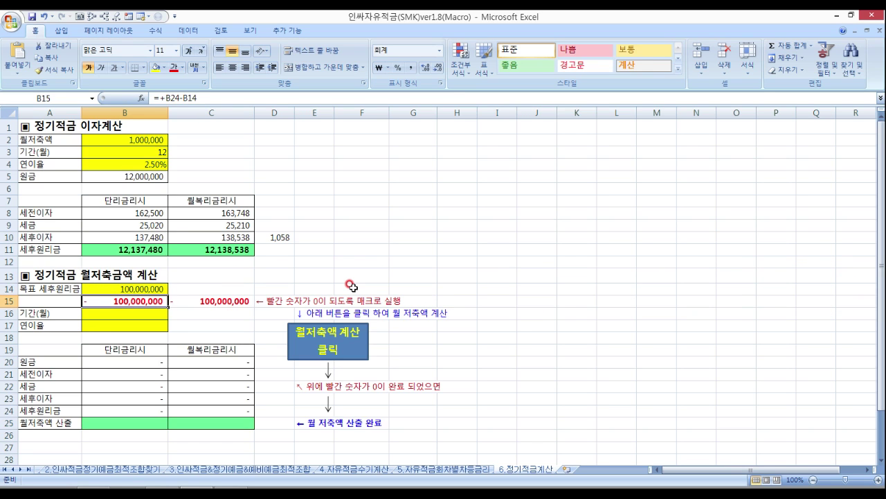
{"action": "key", "text": "Return"}
{"action": "type", "text": "36"}
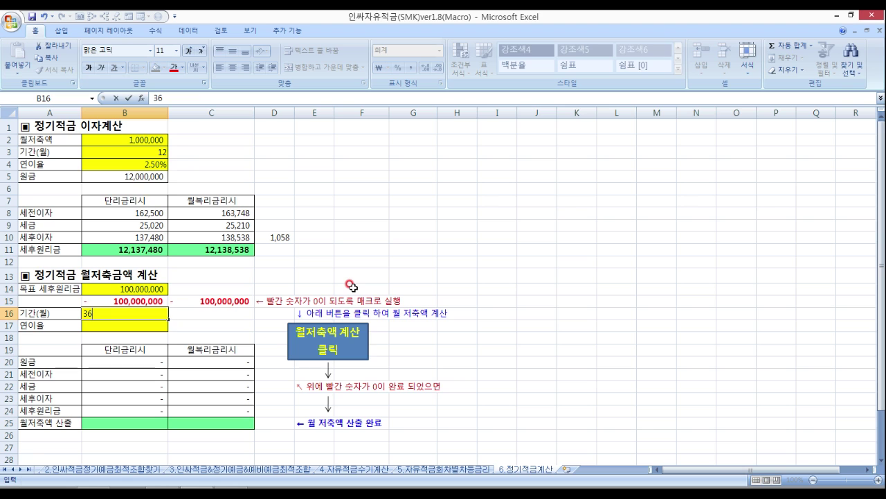
{"action": "key", "text": "Return"}
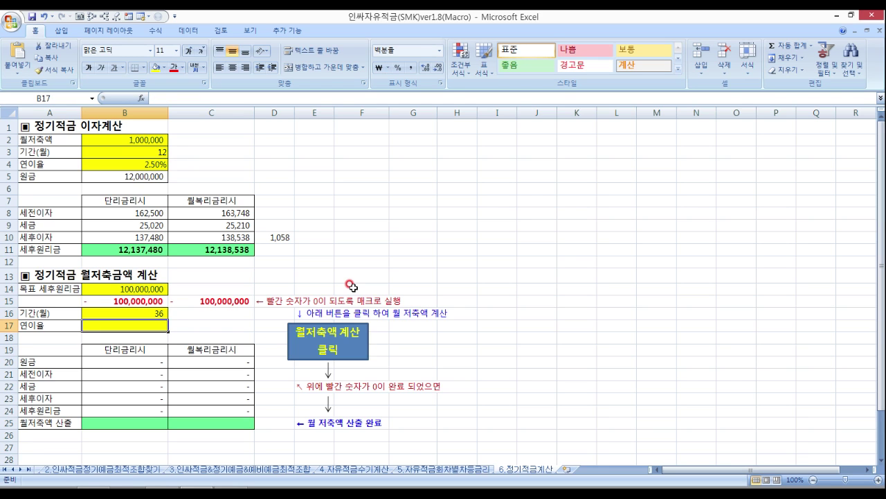
{"action": "type", "text": "2.5%"}
{"action": "key", "text": "Return"}
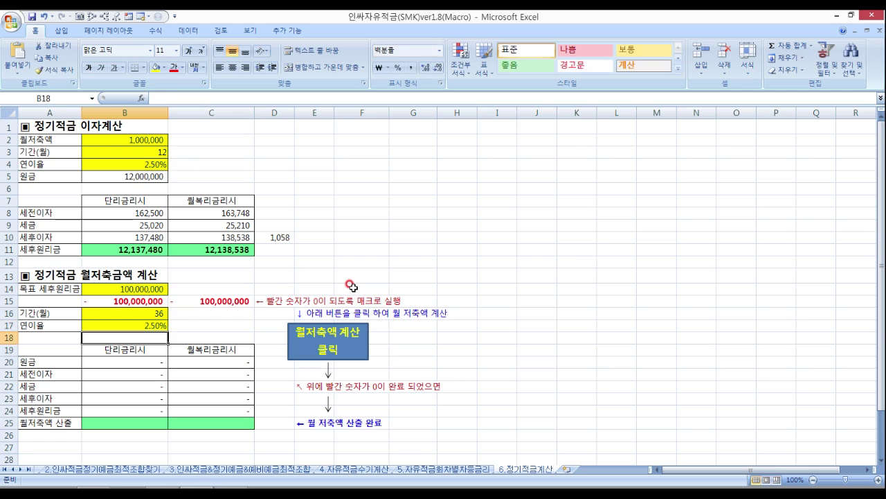
Review the target, period and rate inputs and the simple-interest (단리금리시) rows down to the monthly savings cell B25.
{"action": "key", "text": "Down"}
{"action": "key", "text": "Down"}
{"action": "key", "text": "Down"}
{"action": "key", "text": "Down"}
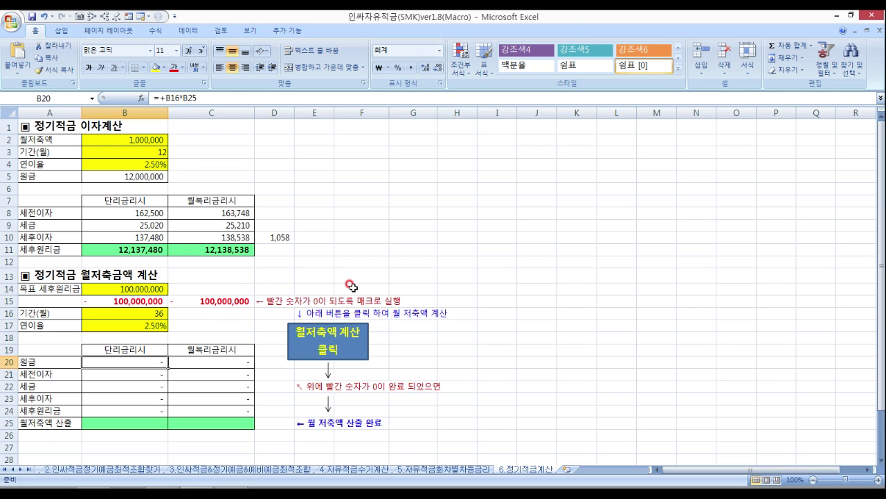
{"action": "key", "text": "Down"}
{"action": "key", "text": "Up"}
{"action": "key", "text": "Up"}
{"action": "key", "text": "Up"}
{"action": "key", "text": "Up"}
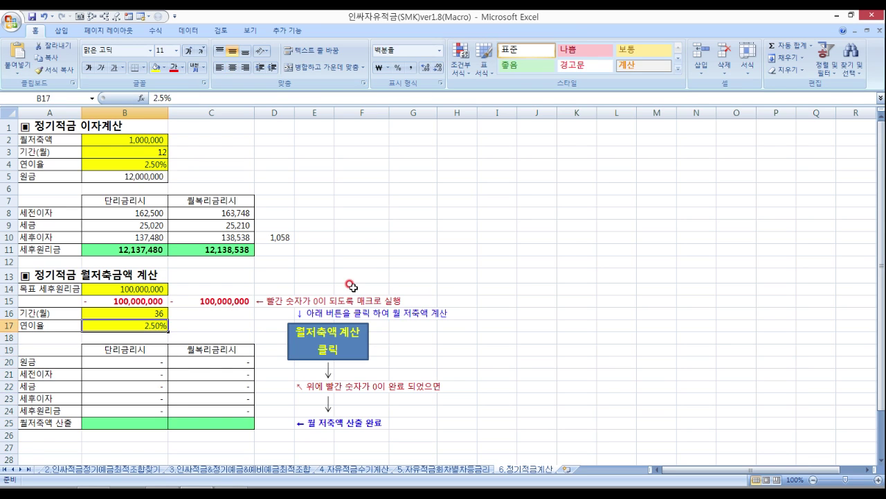
{"action": "key", "text": "Down"}
{"action": "key", "text": "Down"}
{"action": "key", "text": "Down"}
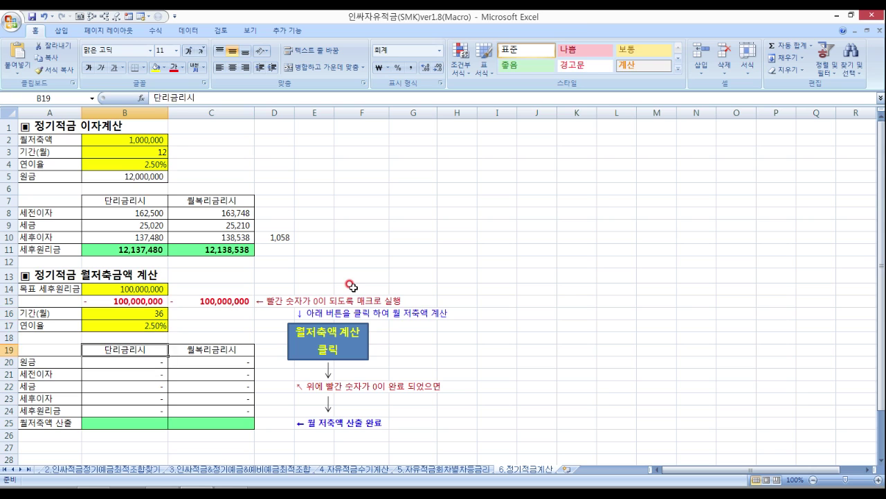
{"action": "key", "text": "Up"}
{"action": "key", "text": "Up"}
{"action": "key", "text": "Up"}
{"action": "key", "text": "Up"}
{"action": "key", "text": "Up"}
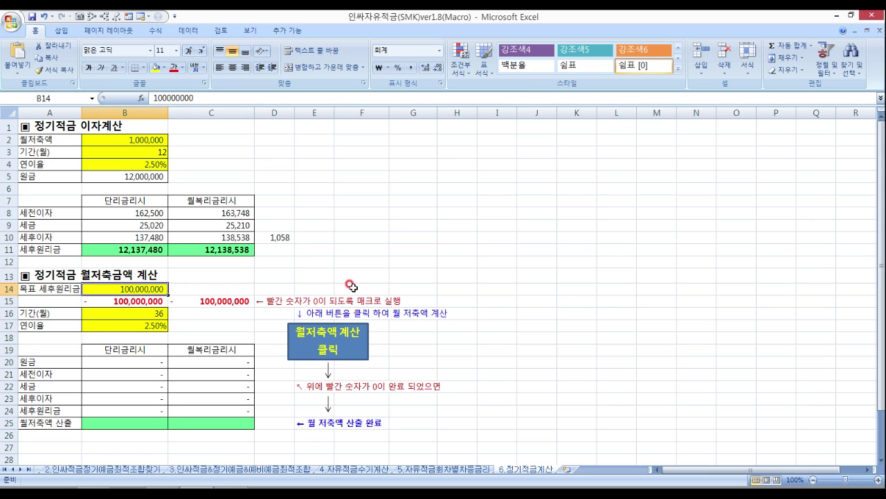
{"action": "key", "text": "Down"}
{"action": "key", "text": "Down"}
{"action": "key", "text": "Down"}
{"action": "key", "text": "Down"}
{"action": "key", "text": "Down"}
{"action": "key", "text": "Down"}
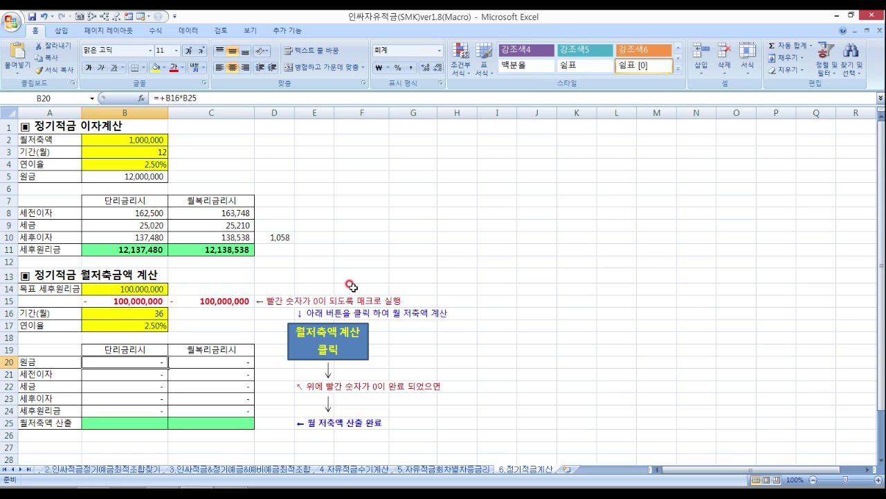
{"action": "key", "text": "Down"}
{"action": "key", "text": "Down"}
{"action": "key", "text": "Down"}
{"action": "key", "text": "Down"}
{"action": "key", "text": "Down"}
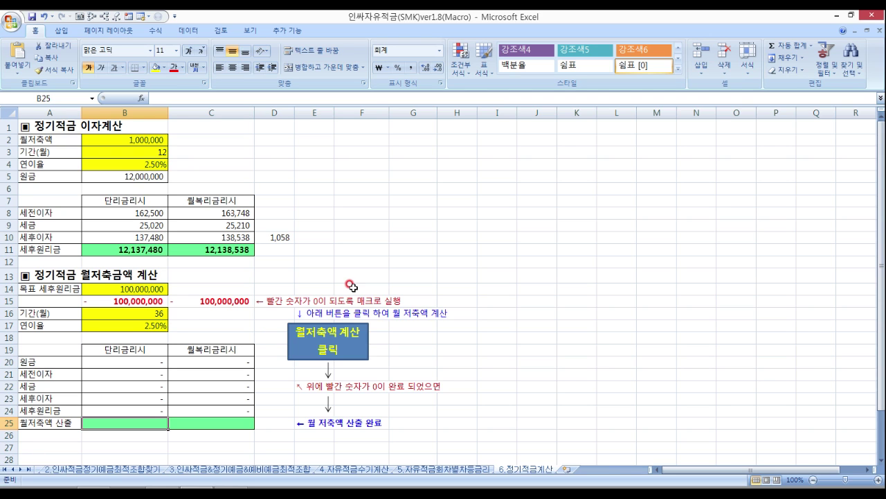
Estimate the monthly deposit in B26 below the green result cell with the formula =100000000/36.
{"action": "key", "text": "Down"}
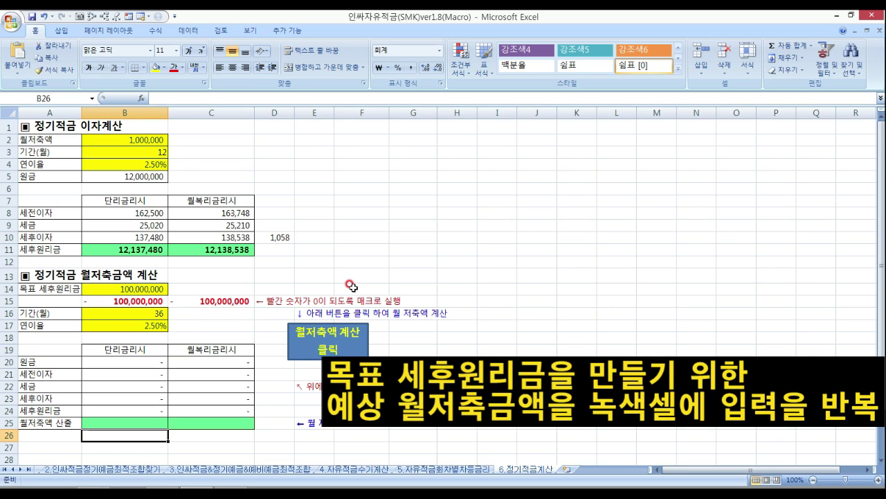
{"action": "type", "text": "=1000"}
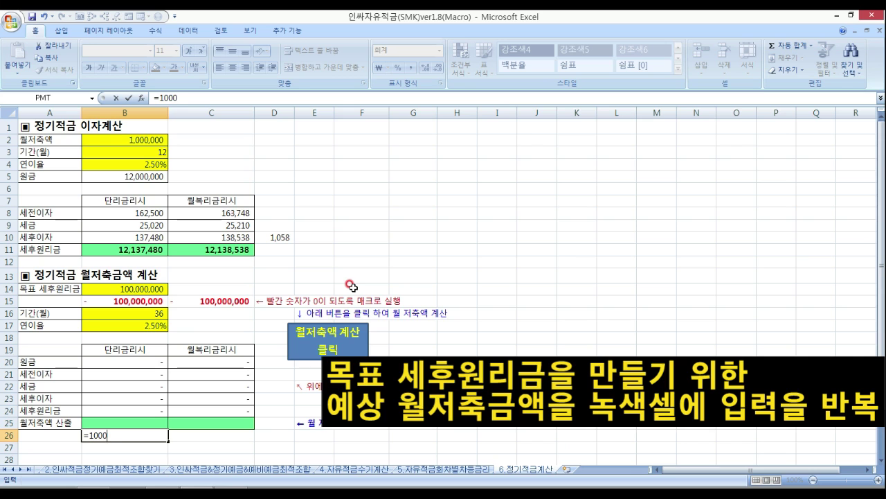
{"action": "type", "text": "00000/36"}
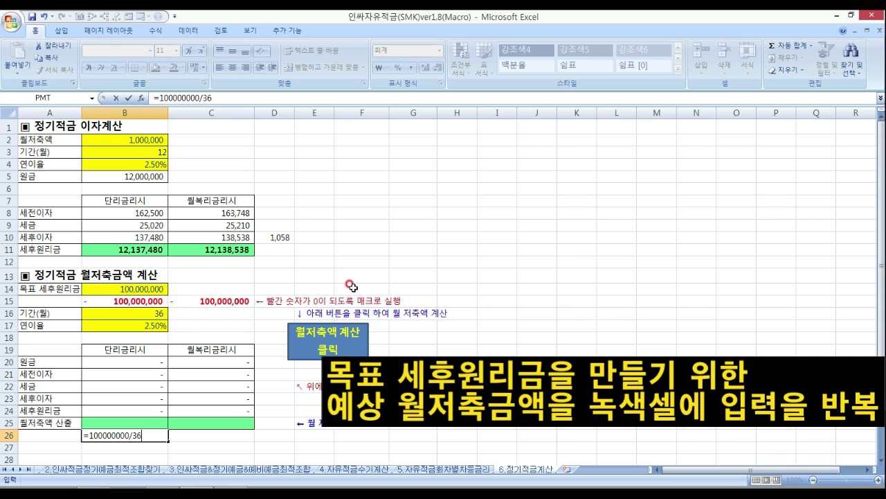
{"action": "key", "text": "ctrl+Return"}
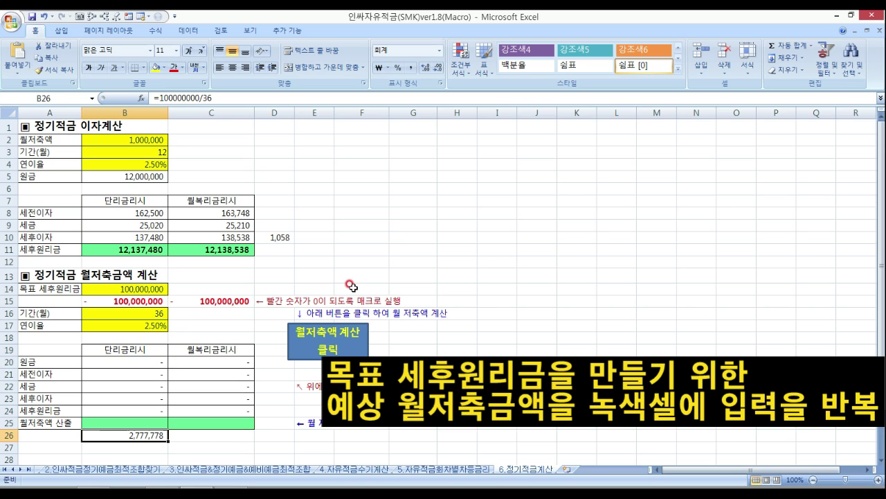
Enter 2777778 as the trial simple-interest monthly savings amount in the green cell B25.
{"action": "left_click", "coordinate": [125, 314]}
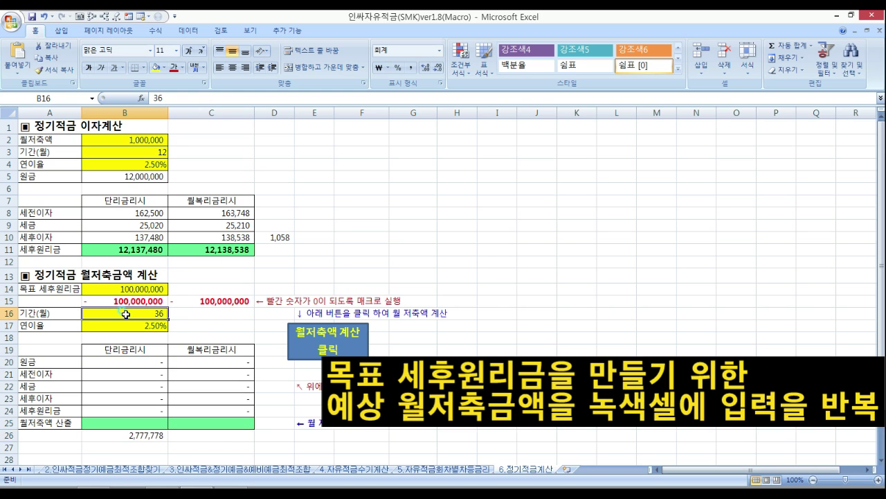
{"action": "left_click", "coordinate": [124, 325]}
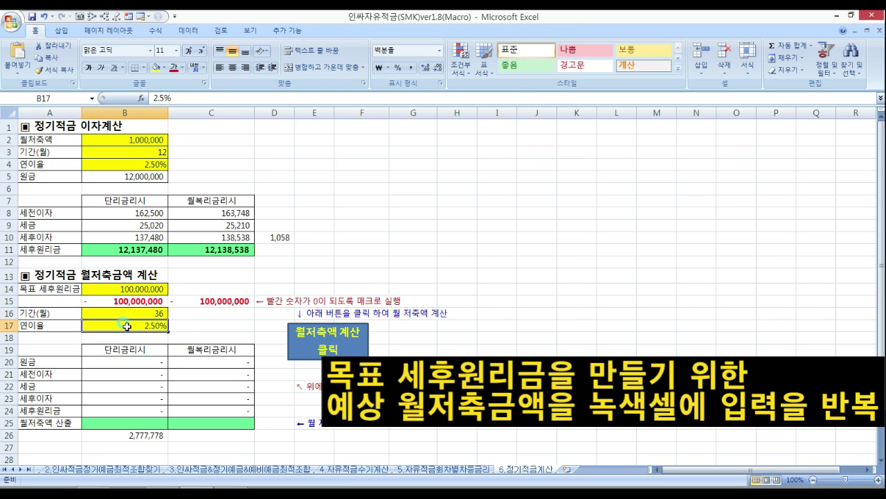
{"action": "left_click", "coordinate": [124, 423]}
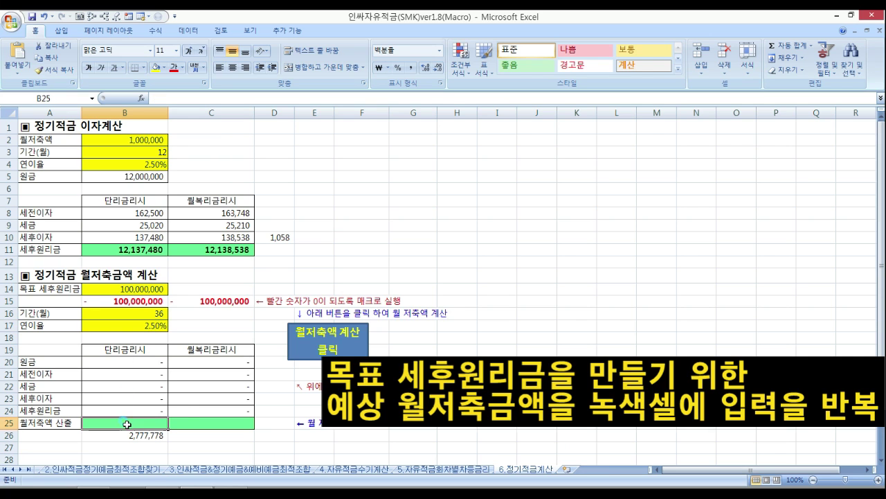
{"action": "type", "text": "2777778"}
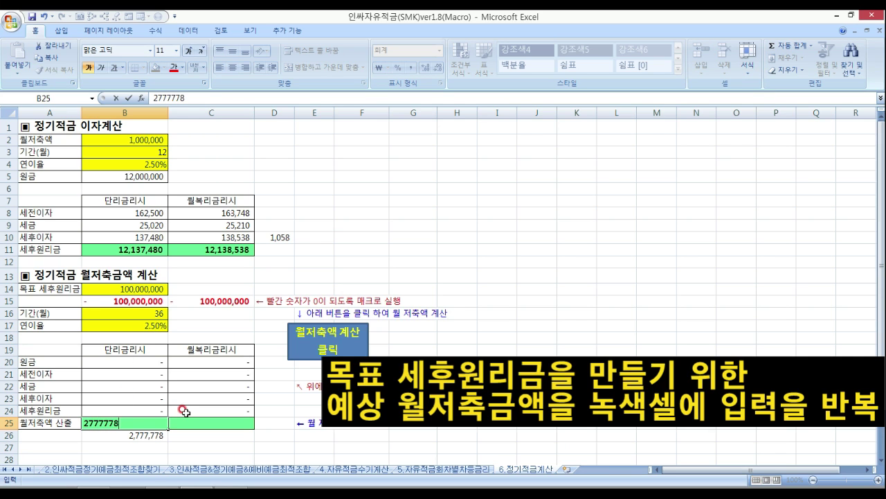
{"action": "key", "text": "Return"}
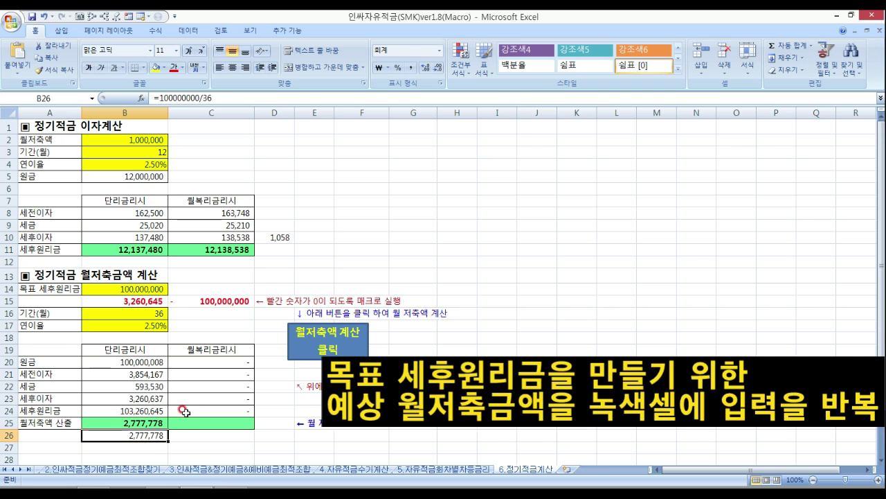
Examine the simple-interest principal, interest, tax and after-tax total in B20 to B24 and compare them with the target in B14.
{"action": "key", "text": "Up"}
{"action": "key", "text": "Up"}
{"action": "key", "text": "Up"}
{"action": "key", "text": "Up"}
{"action": "key", "text": "Up"}
{"action": "key", "text": "Up"}
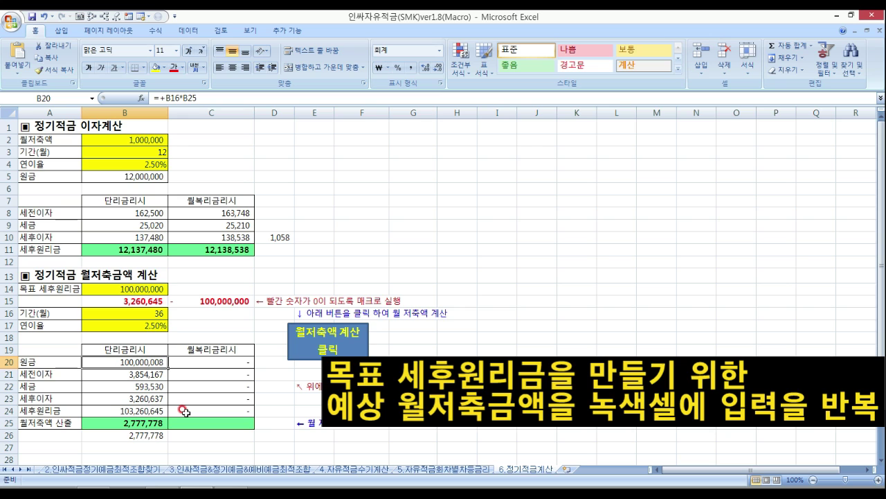
{"action": "key", "text": "Down"}
{"action": "key", "text": "Down"}
{"action": "key", "text": "Down"}
{"action": "key", "text": "Down"}
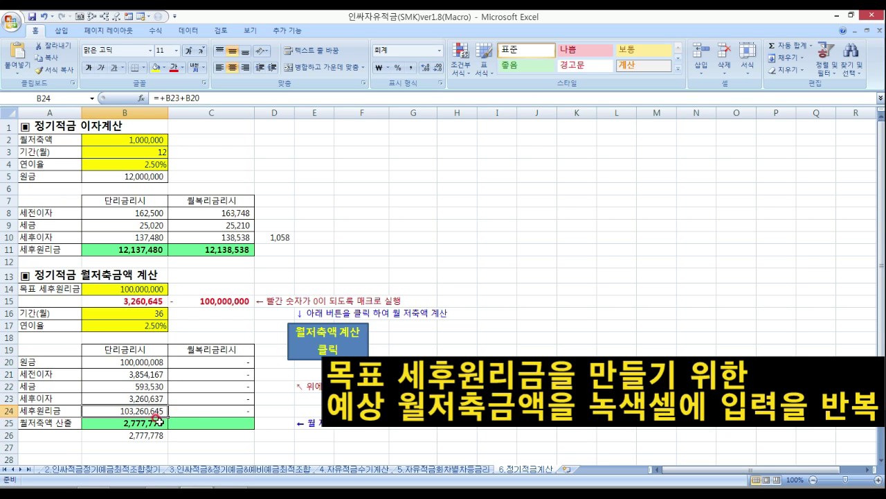
{"action": "left_click", "coordinate": [143, 289]}
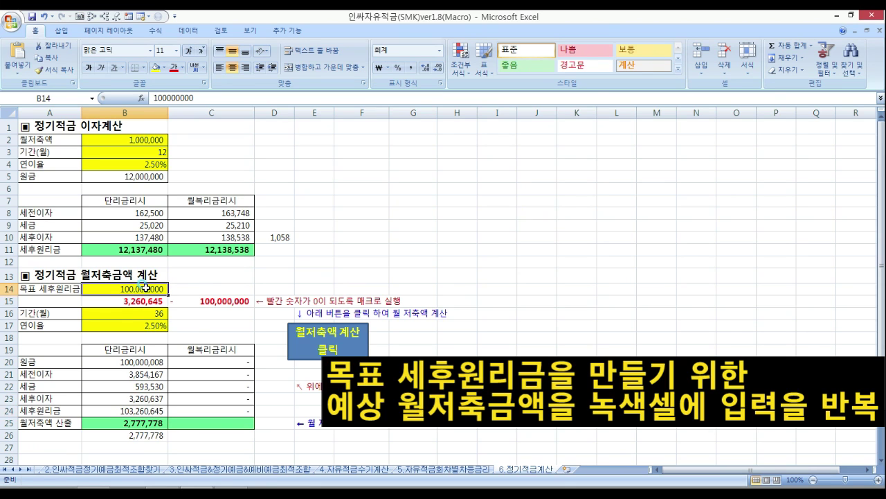
Inspect the formula in B15 that subtracts the target in B14 from the after-tax total in B24.
{"action": "left_click", "coordinate": [128, 423]}
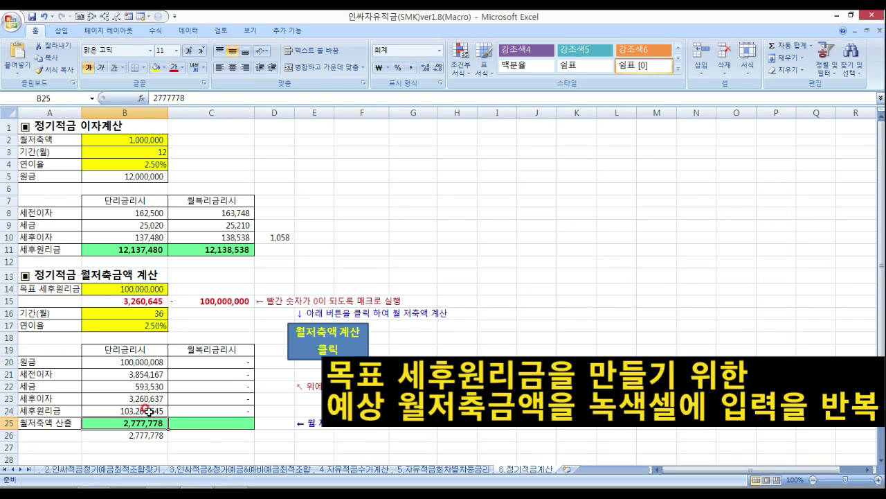
{"action": "left_click", "coordinate": [151, 302]}
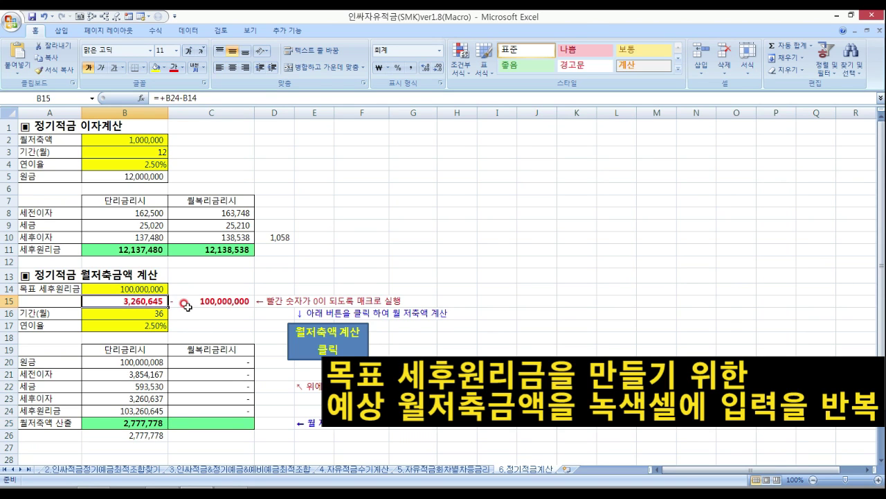
{"action": "double_click", "coordinate": [151, 300]}
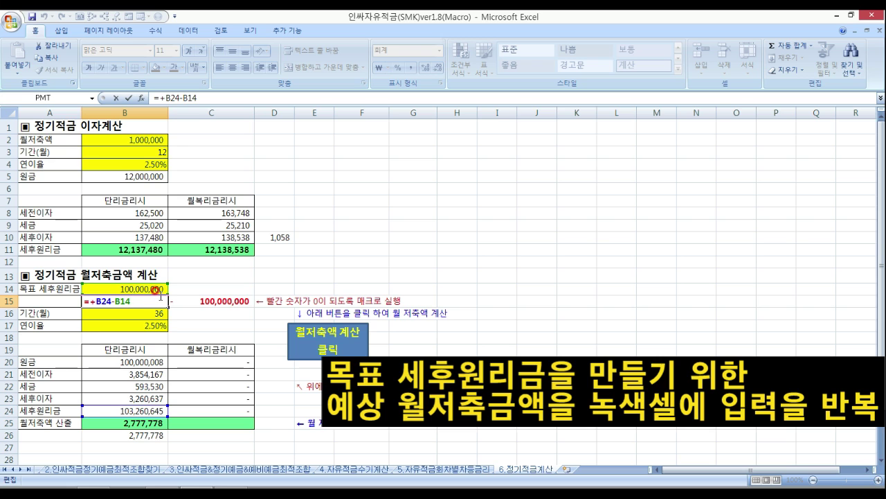
{"action": "key", "text": "Return"}
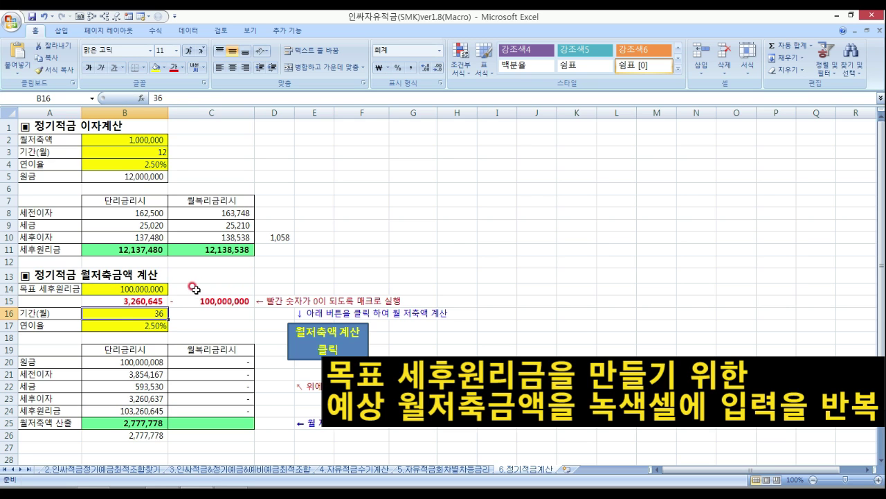
{"action": "left_click", "coordinate": [141, 411]}
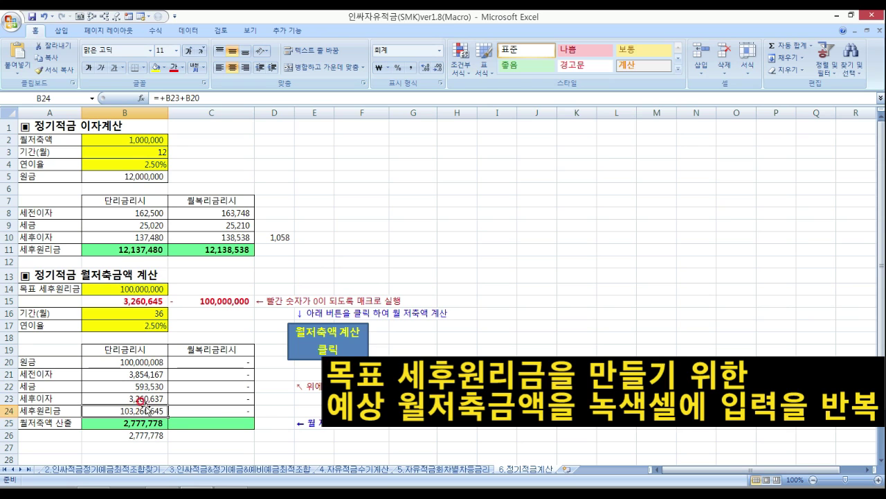
Enter 2600000 as the trial simple-interest monthly savings amount in B25.
{"action": "left_click", "coordinate": [146, 422]}
{"action": "left_click", "coordinate": [168, 420]}
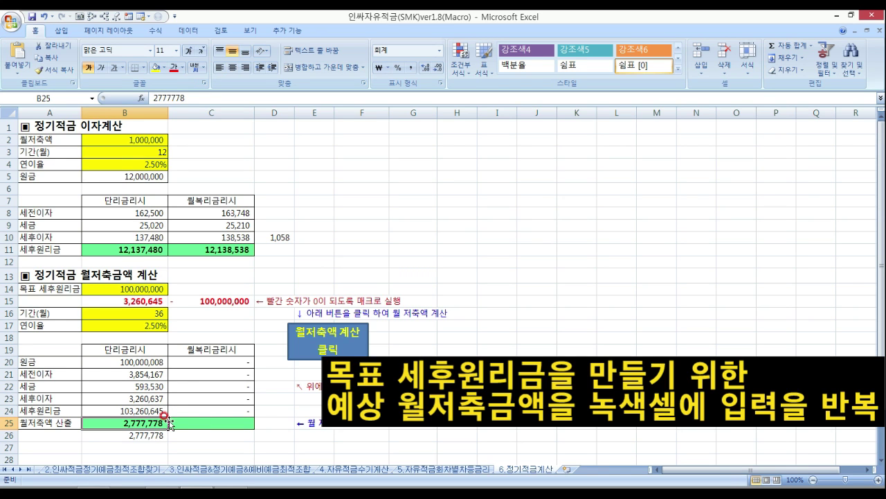
{"action": "left_click", "coordinate": [141, 422]}
{"action": "left_click", "coordinate": [152, 422]}
{"action": "type", "text": "2,600,"}
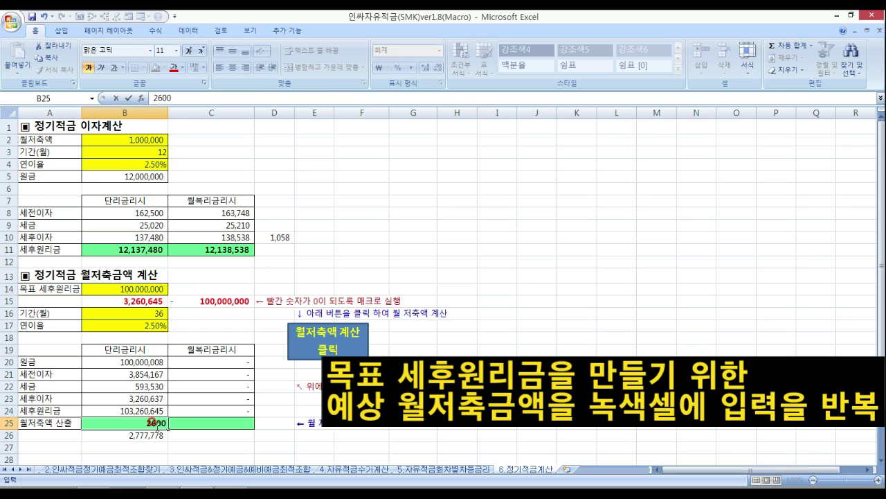
{"action": "type", "text": "000"}
{"action": "key", "text": "Return"}
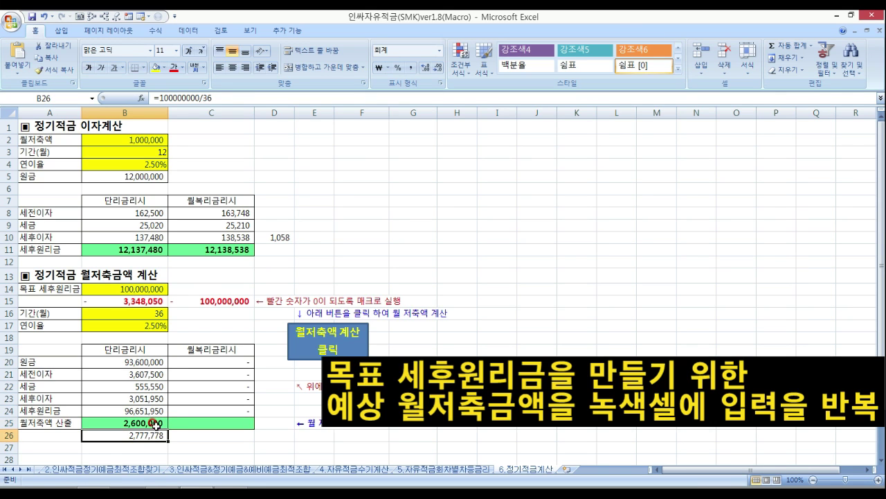
Set the trial simple-interest monthly savings amount in B25 to 2650000.
{"action": "left_click", "coordinate": [157, 424]}
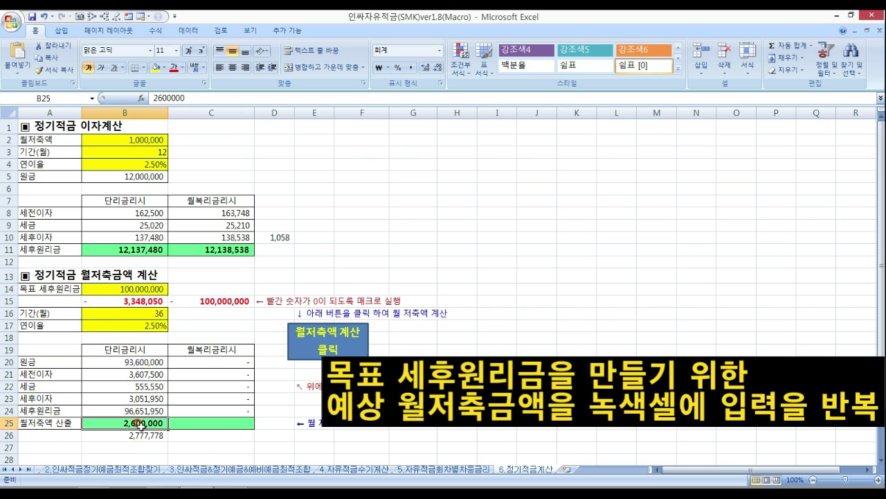
{"action": "left_click", "coordinate": [140, 411]}
{"action": "left_click", "coordinate": [142, 420]}
{"action": "double_click", "coordinate": [141, 420]}
{"action": "key", "text": "BackSpace"}
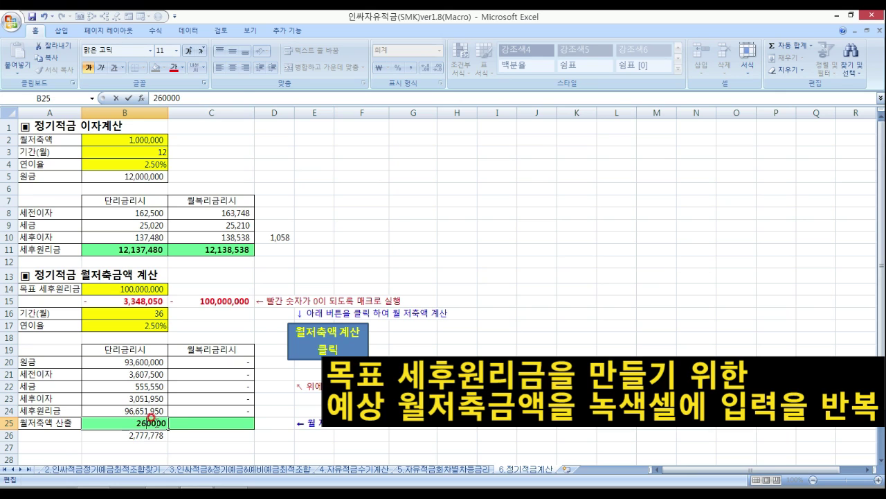
{"action": "type", "text": "5"}
{"action": "key", "text": "Return"}
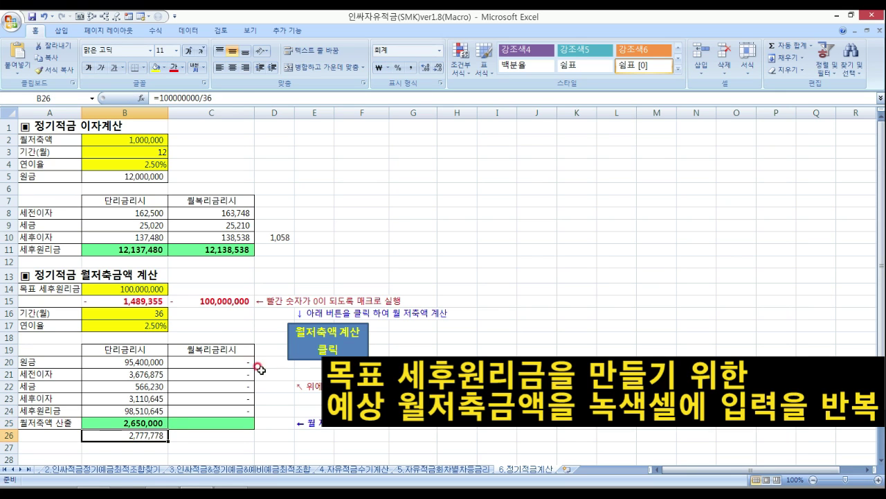
Compare the simple-interest after-tax total in B24 and the difference from the target in B15 for the trial amount.
{"action": "left_click", "coordinate": [142, 411]}
{"action": "left_click", "coordinate": [144, 423]}
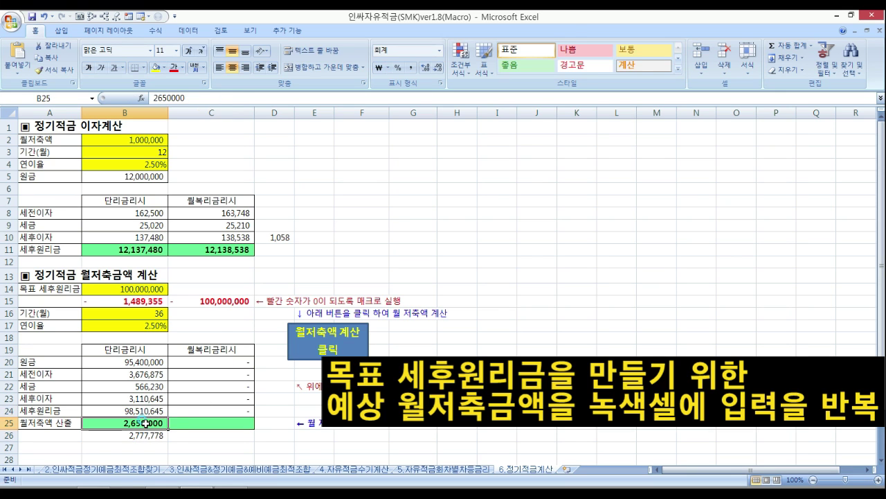
{"action": "left_click", "coordinate": [147, 300]}
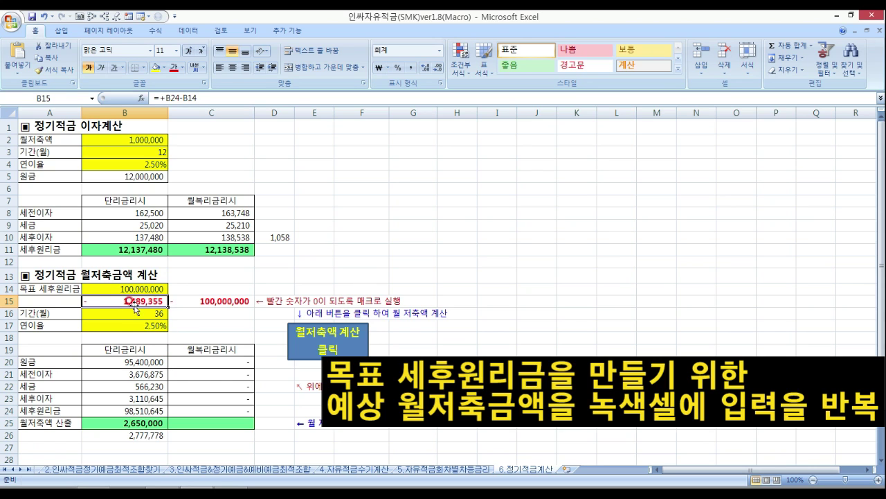
{"action": "left_click", "coordinate": [131, 409]}
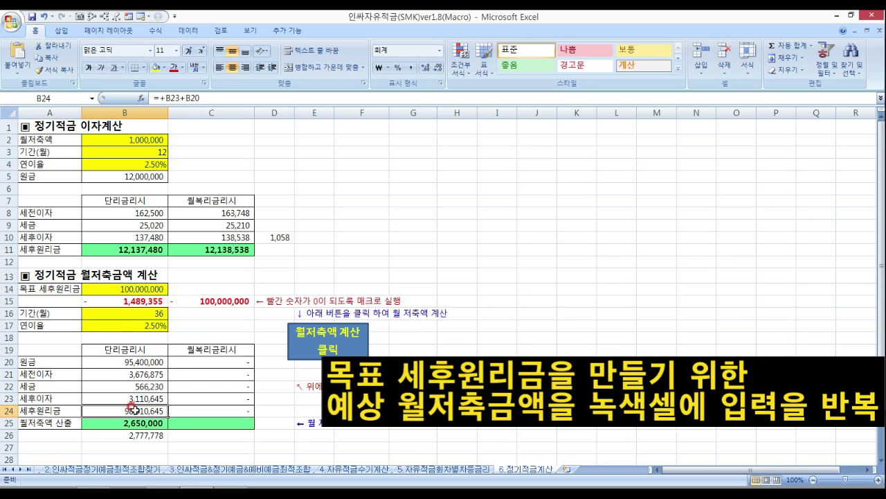
Run the 월저축액 계산 macro to solve both monthly savings amounts, and clear the rough estimate in B26.
{"action": "left_click", "coordinate": [141, 423]}
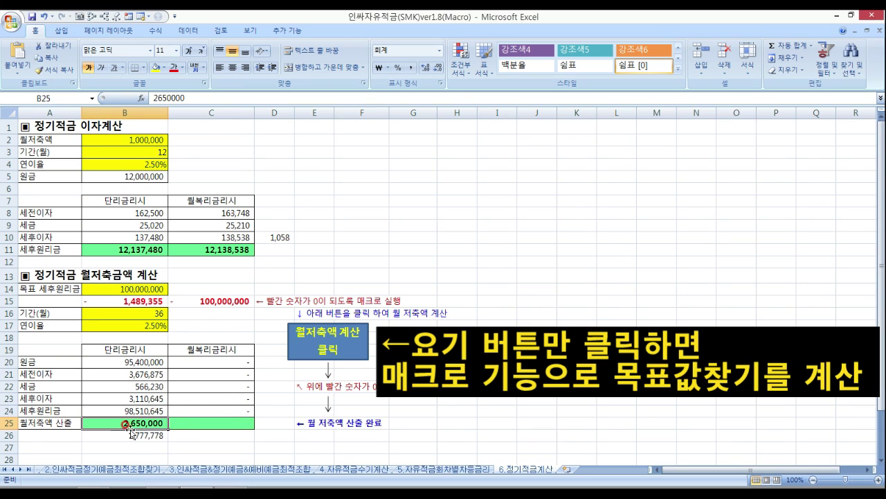
{"action": "left_click", "coordinate": [151, 302]}
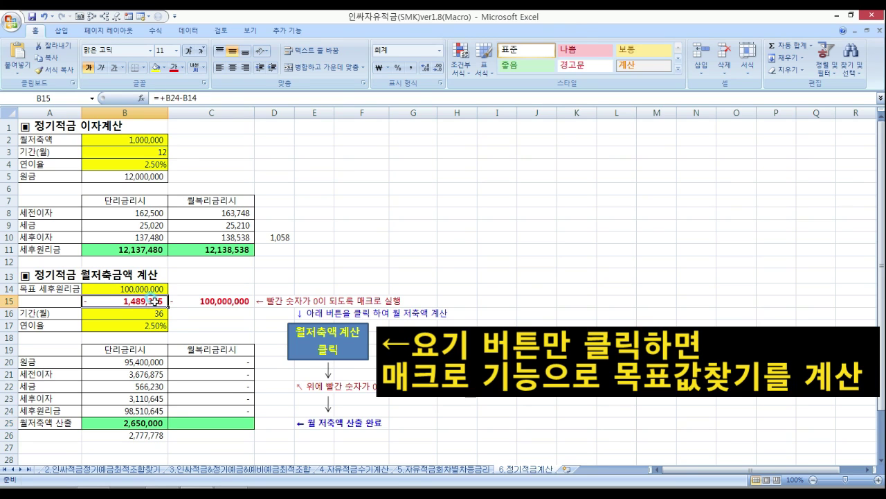
{"action": "left_click", "coordinate": [335, 340]}
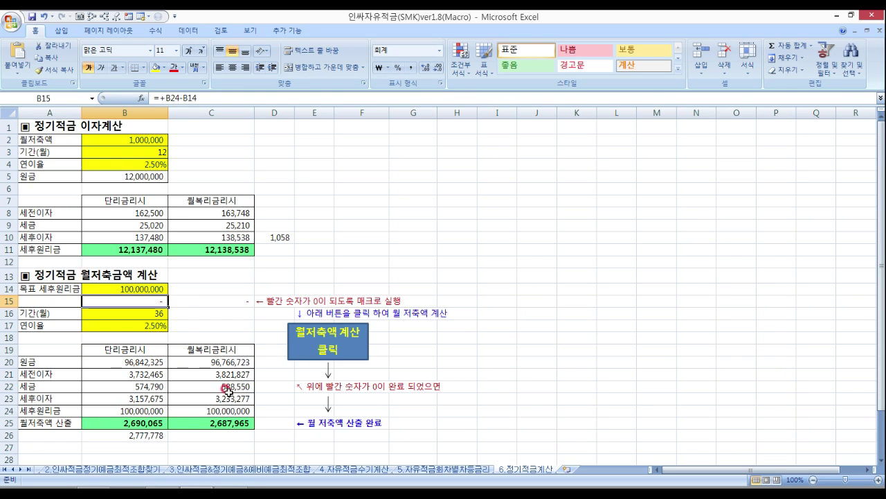
{"action": "left_click", "coordinate": [149, 435]}
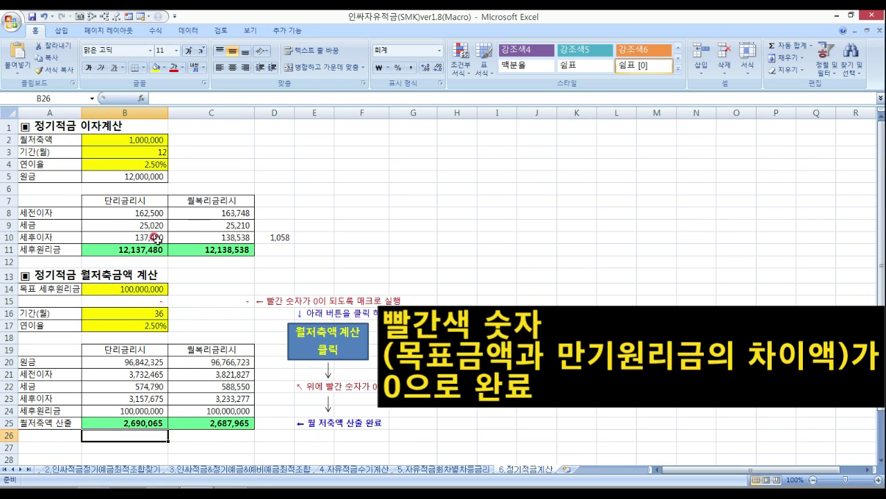
Review the target differences in B15:C15 and follow the guidance notes around the macro button from D15 down to E25.
{"action": "left_click", "coordinate": [143, 301]}
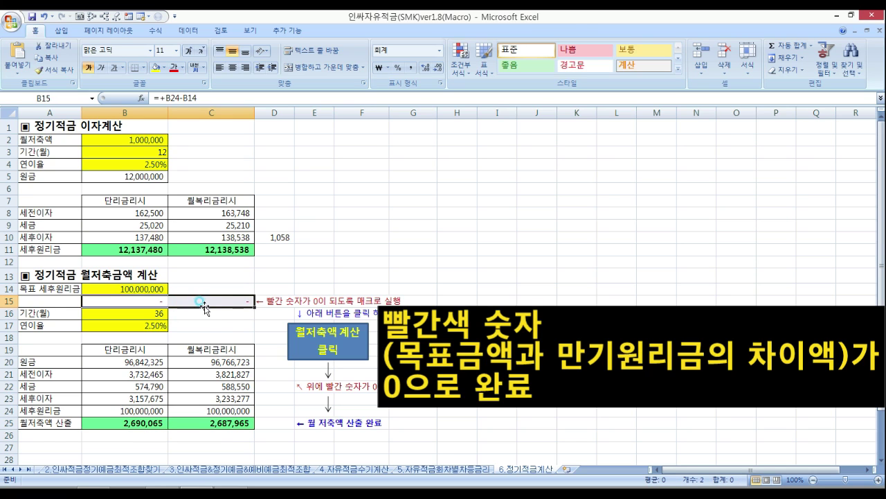
{"action": "left_click", "coordinate": [297, 299]}
{"action": "left_click", "coordinate": [267, 301]}
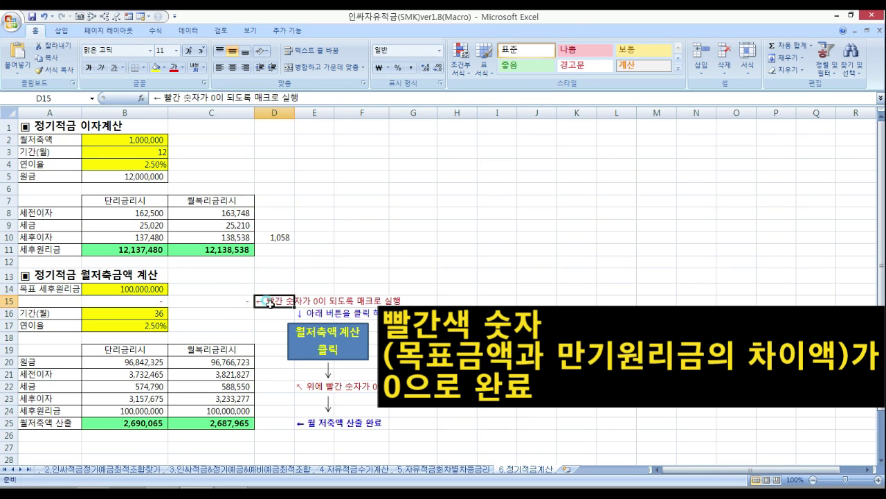
{"action": "left_click", "coordinate": [308, 313]}
{"action": "left_click", "coordinate": [312, 352]}
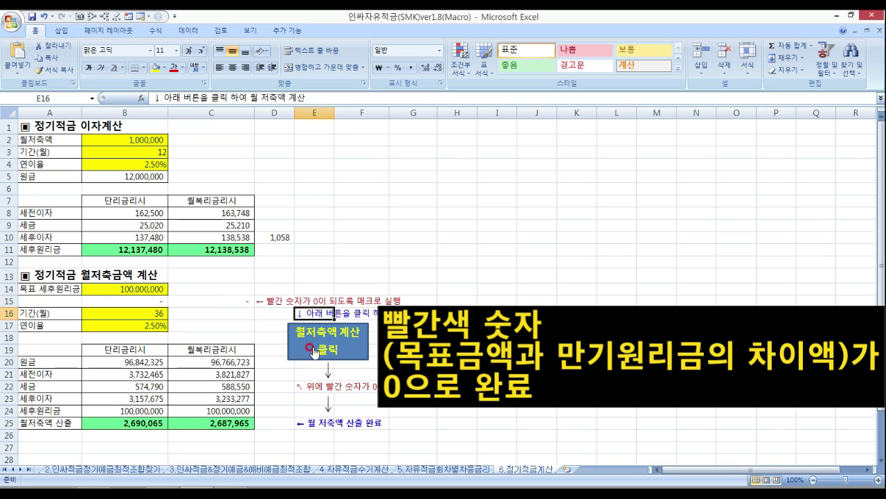
{"action": "left_click", "coordinate": [299, 399]}
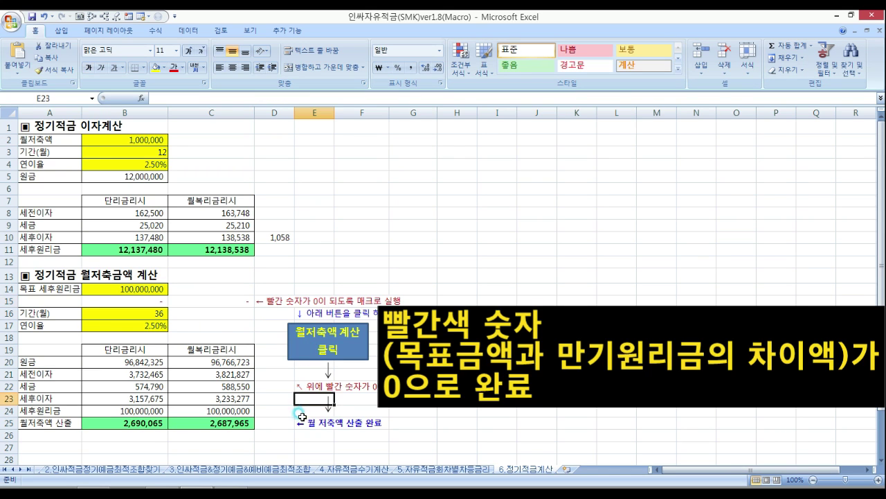
{"action": "left_click", "coordinate": [302, 421]}
Examine the solved monthly amounts in B25 and C25 with their after-tax totals in row 24 and the rate and period inputs.
{"action": "left_click", "coordinate": [128, 423]}
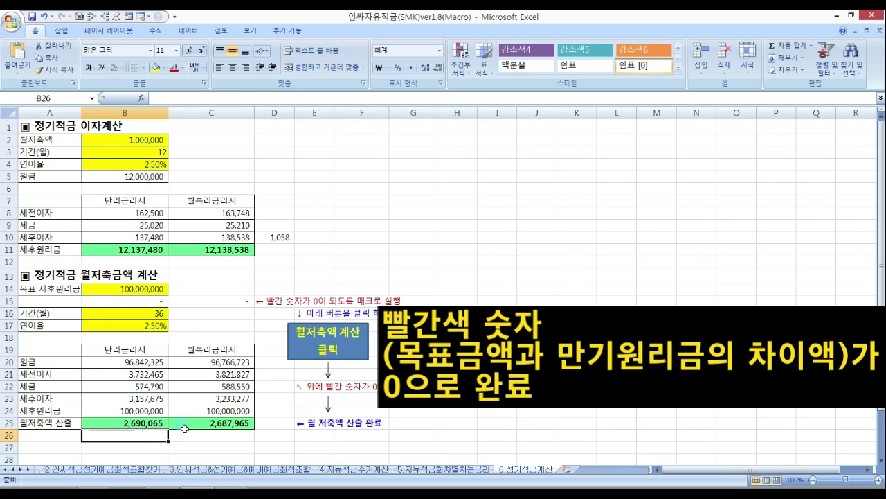
{"action": "left_click", "coordinate": [133, 412]}
{"action": "left_click", "coordinate": [187, 422]}
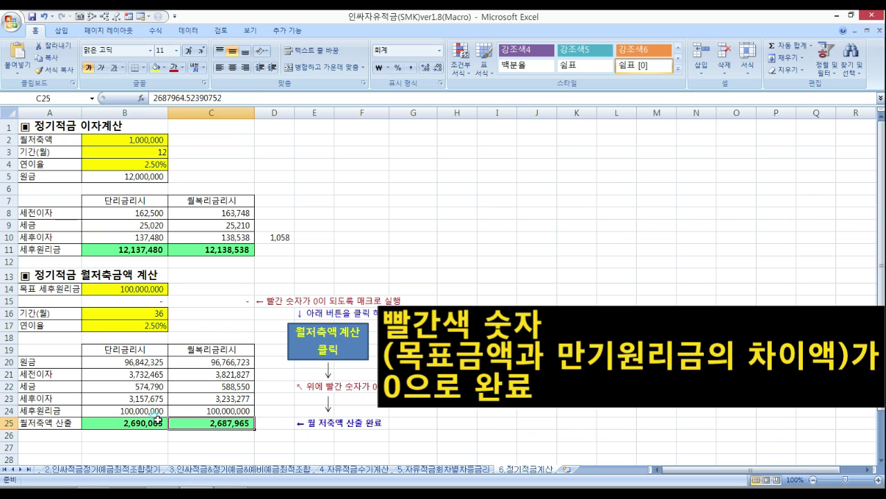
{"action": "left_click", "coordinate": [152, 422]}
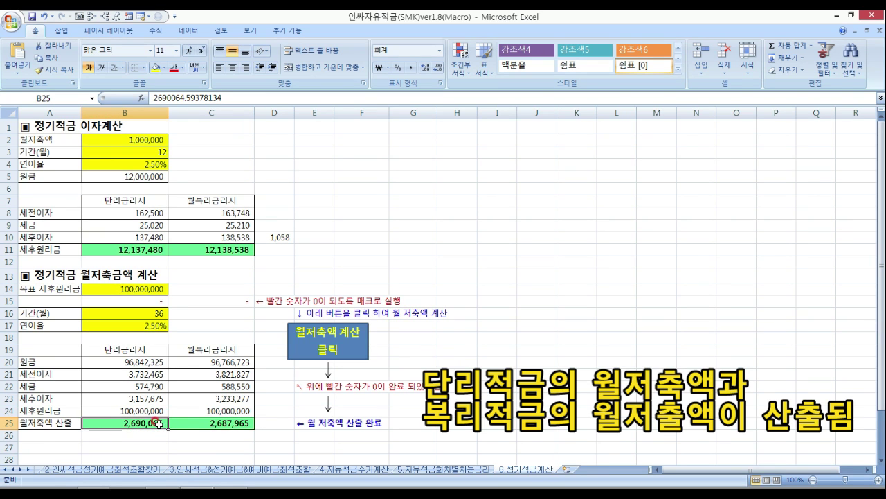
{"action": "left_click", "coordinate": [154, 410]}
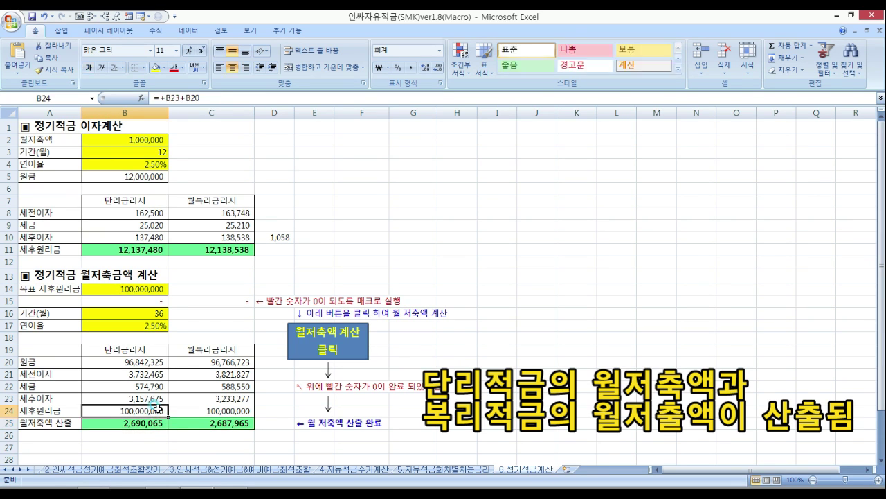
{"action": "left_click", "coordinate": [208, 420]}
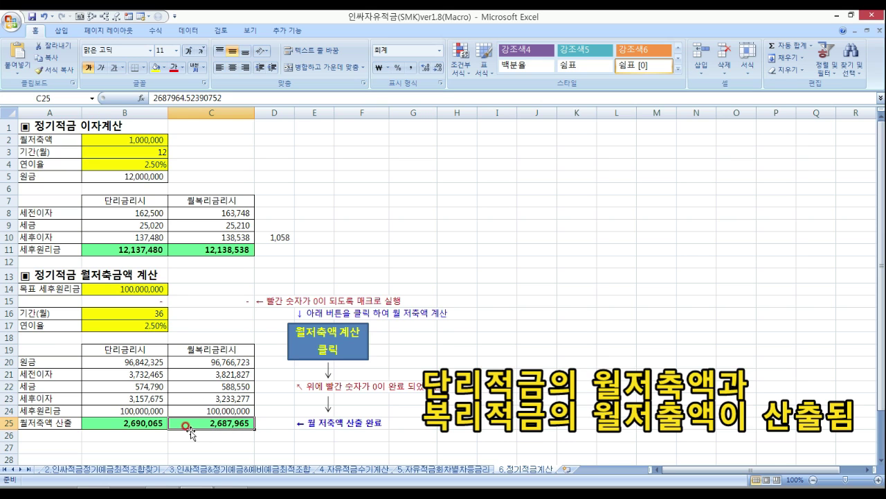
{"action": "left_click", "coordinate": [231, 410]}
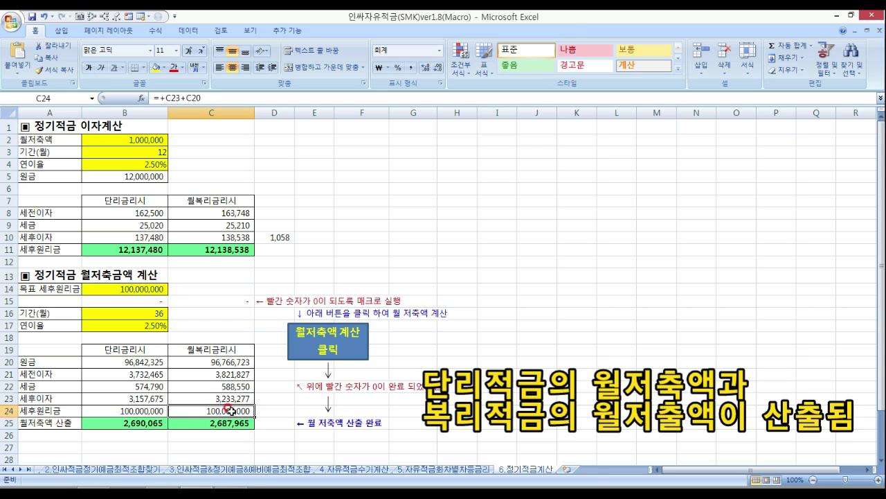
{"action": "left_click", "coordinate": [147, 325]}
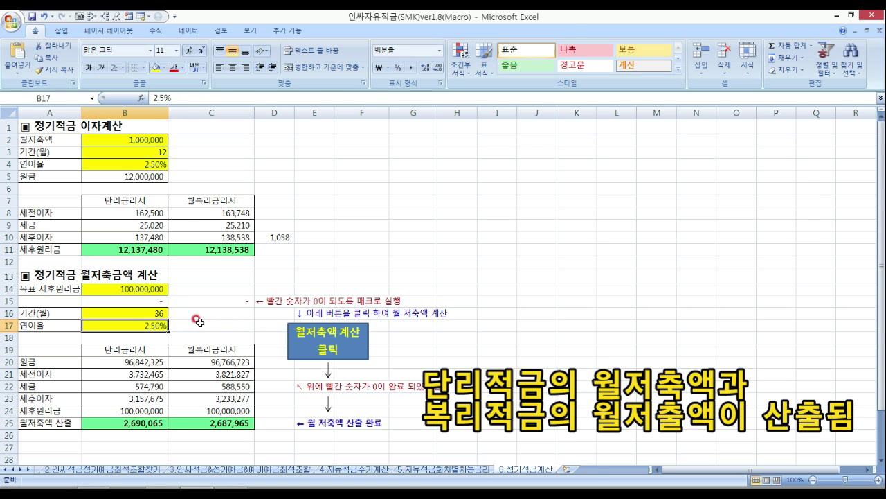
{"action": "left_click", "coordinate": [164, 309]}
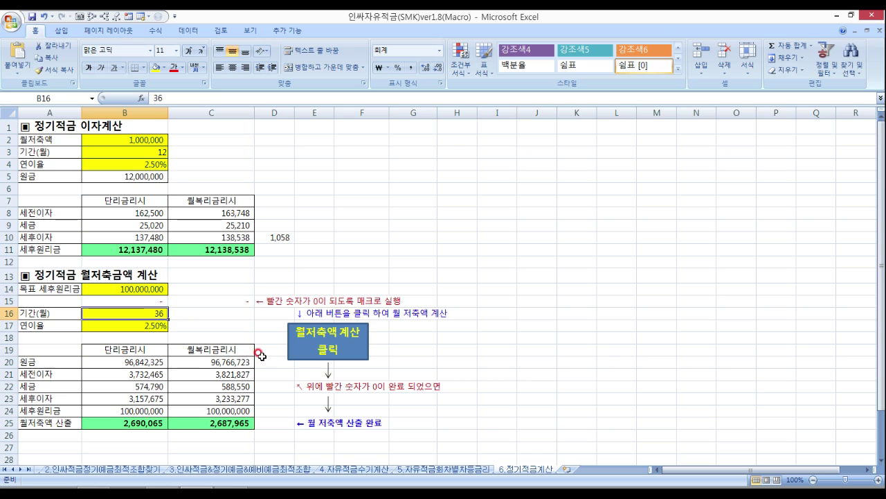
Calculate the gap between the simple-interest and monthly-compound deposits in D25 with the formula =B25-C25.
{"action": "left_click", "coordinate": [228, 421]}
{"action": "left_click", "coordinate": [267, 424]}
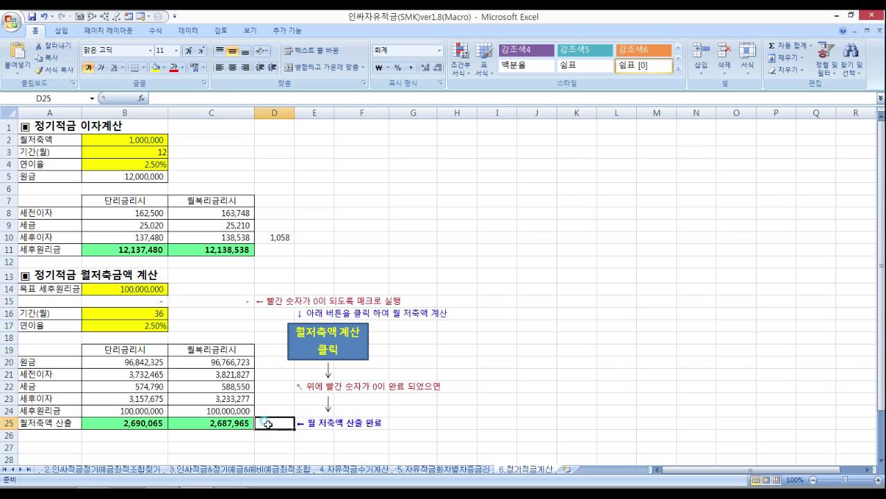
{"action": "type", "text": "="}
{"action": "key", "text": "Left"}
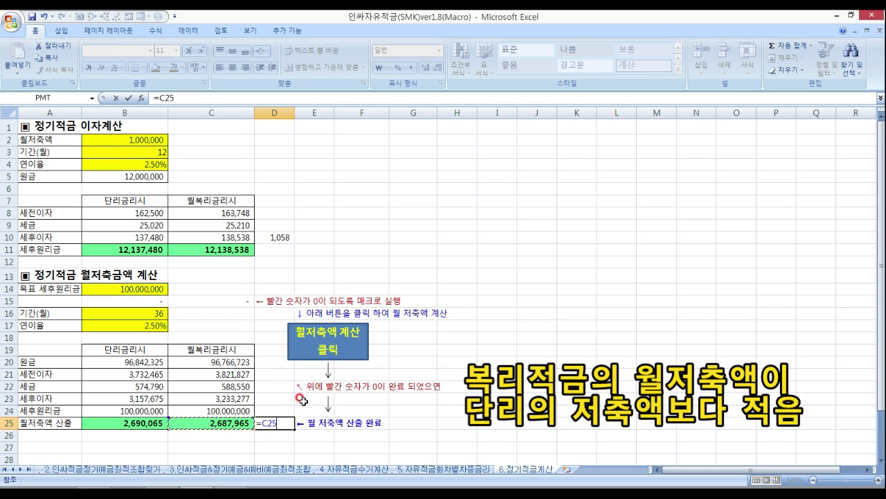
{"action": "key", "text": "Left"}
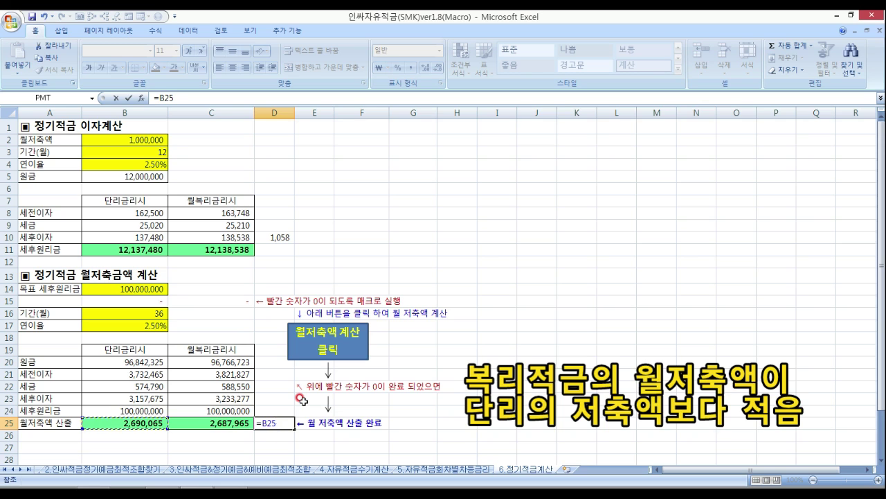
{"action": "type", "text": "-"}
{"action": "key", "text": "Left"}
{"action": "key", "text": "Return"}
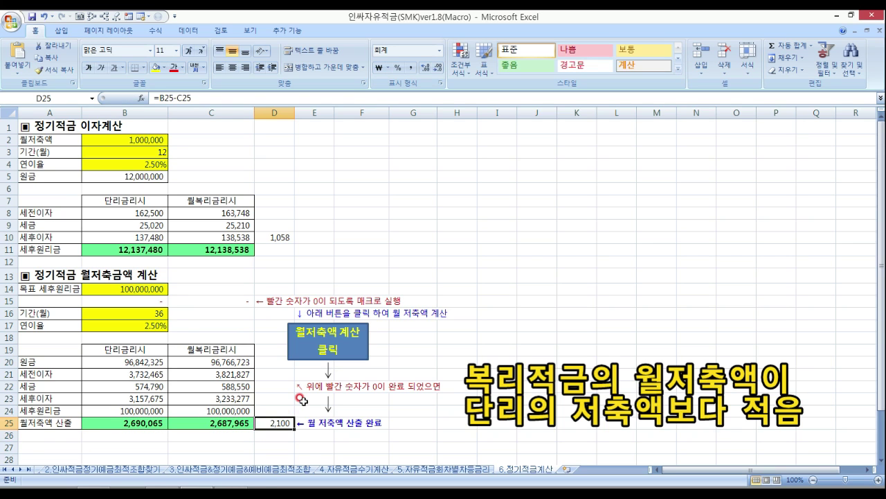
Review the after-tax totals in B24:C24, the monthly amounts in B25:C25, the macro button and both section headings.
{"action": "left_click", "coordinate": [203, 428]}
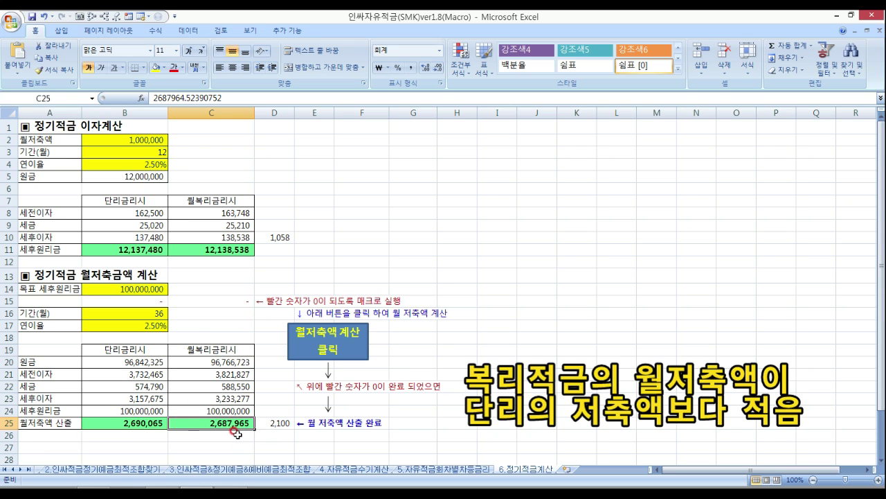
{"action": "left_click_drag", "start_coordinate": [156, 408], "coordinate": [219, 411]}
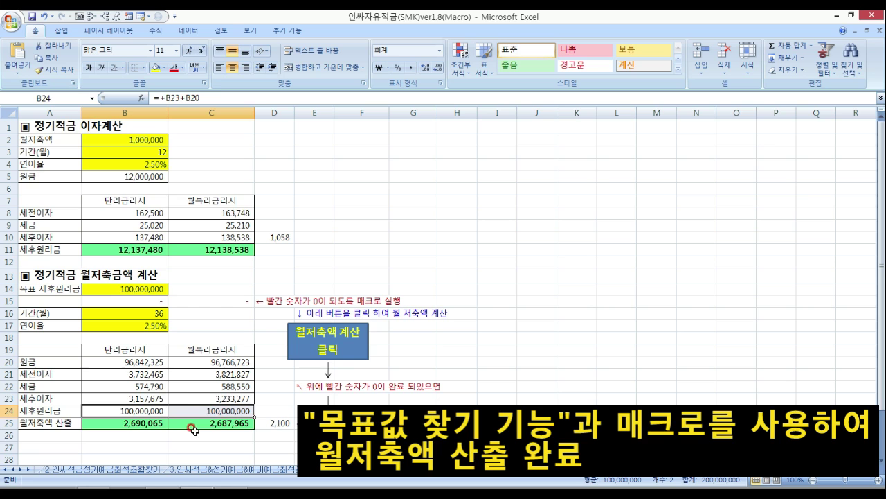
{"action": "left_click_drag", "start_coordinate": [150, 424], "coordinate": [201, 423]}
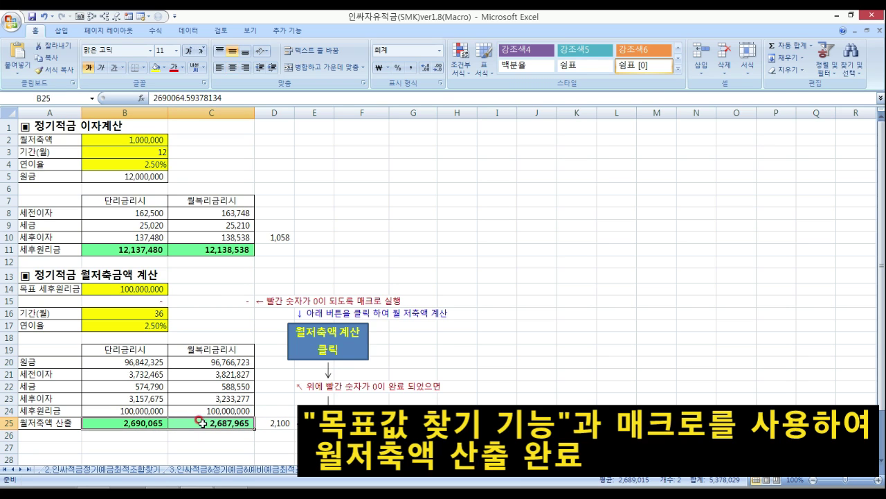
{"action": "left_click", "coordinate": [317, 345]}
{"action": "left_click", "coordinate": [311, 356]}
{"action": "left_click", "coordinate": [54, 127]}
{"action": "left_click", "coordinate": [50, 273]}
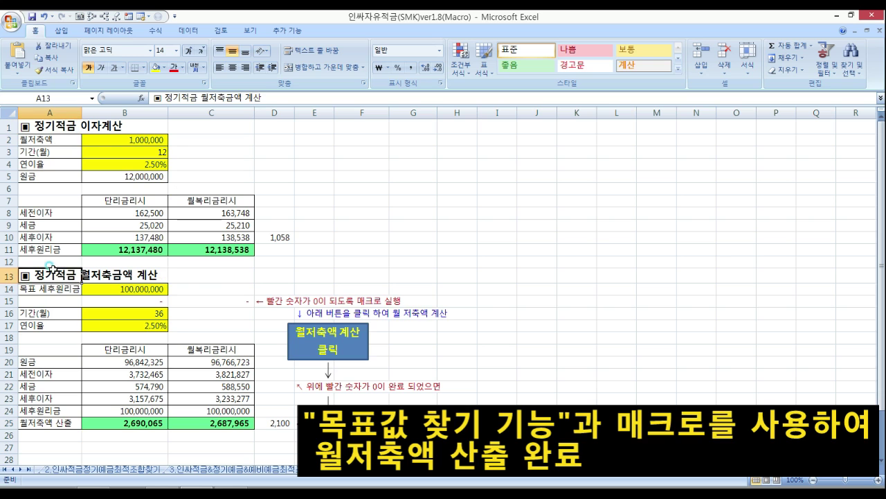